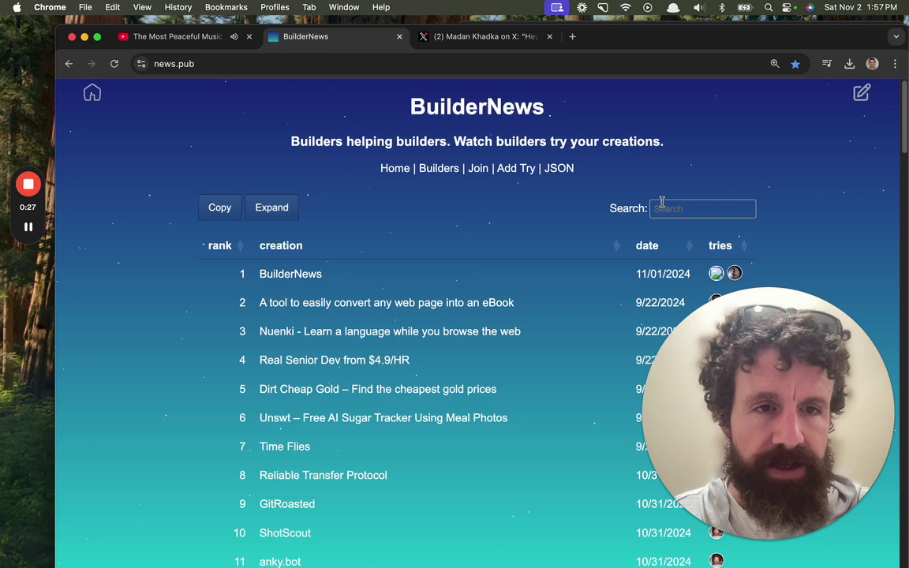
Preview and close a builder's BuilderNews try-out video, then return to the X community post.
{"action": "left_click", "coordinate": [715, 275]}
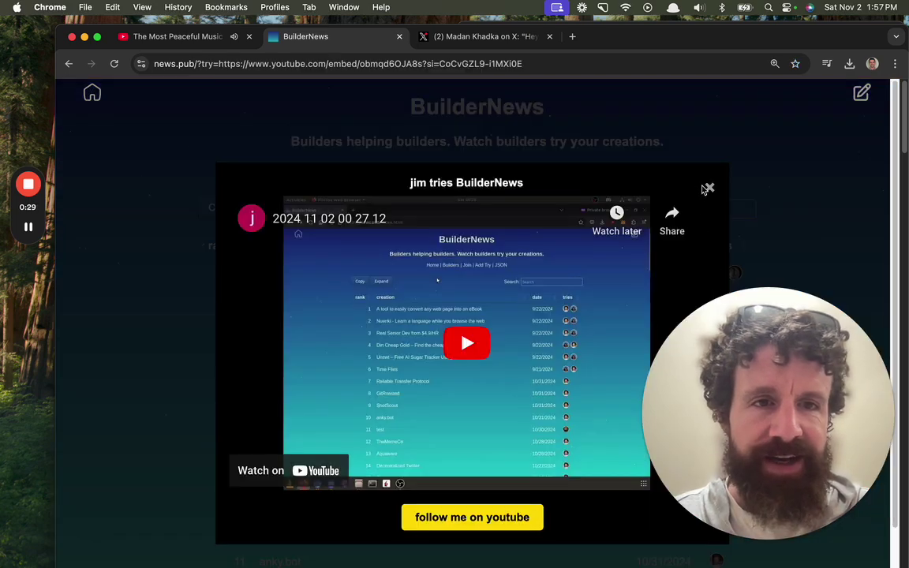
{"action": "left_click", "coordinate": [709, 189]}
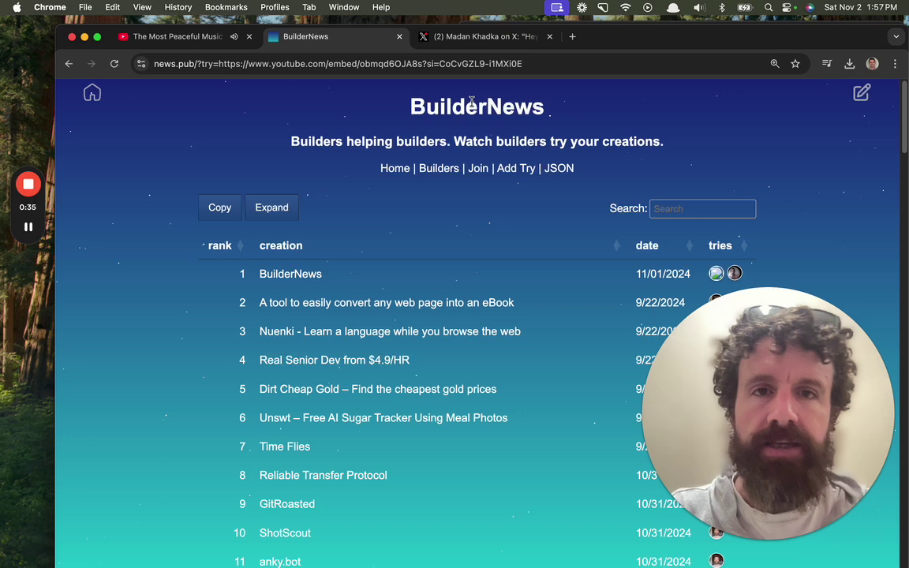
{"action": "left_click", "coordinate": [509, 36]}
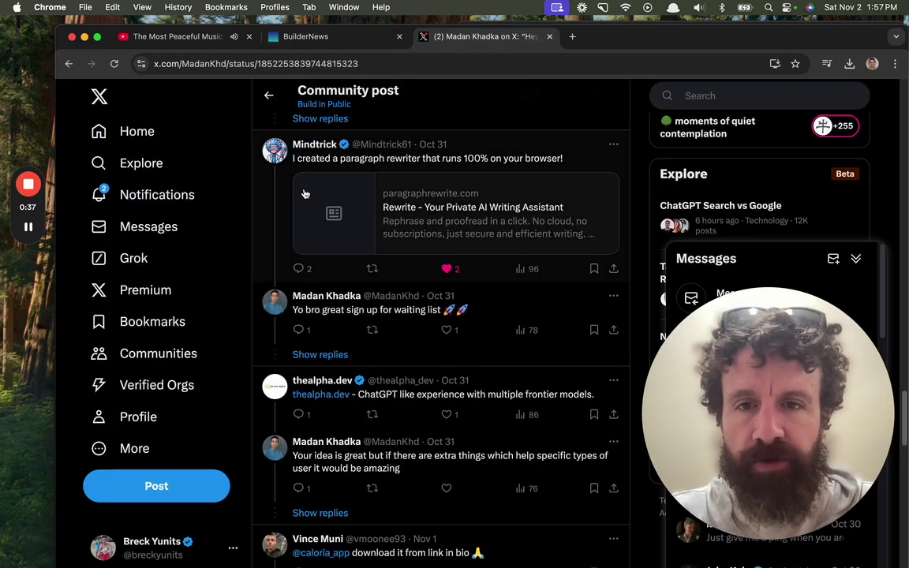
Open the thealpha.dev link from a reply in a new background tab.
{"action": "scroll", "coordinate": [276, 195], "scroll_direction": "down", "scroll_amount": 3}
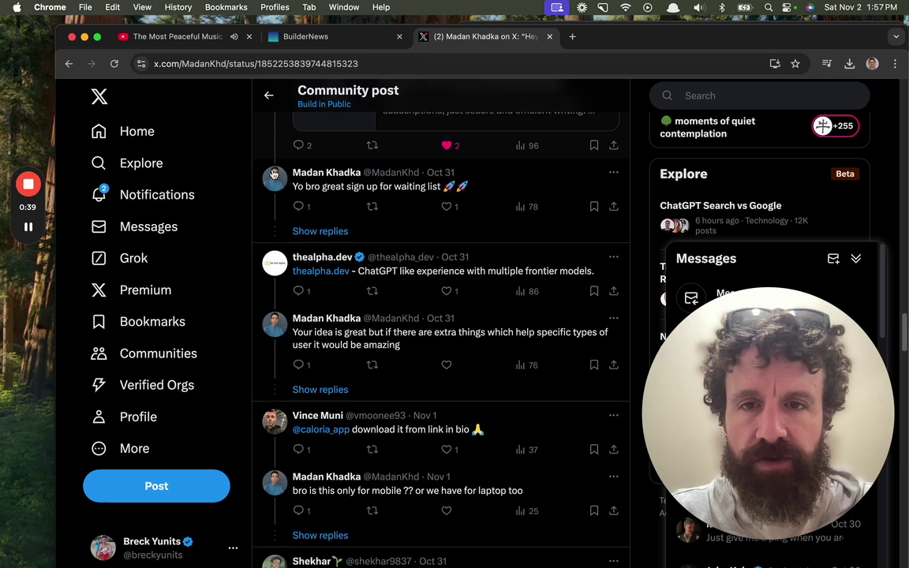
{"action": "scroll", "coordinate": [248, 167], "scroll_direction": "down", "scroll_amount": 2}
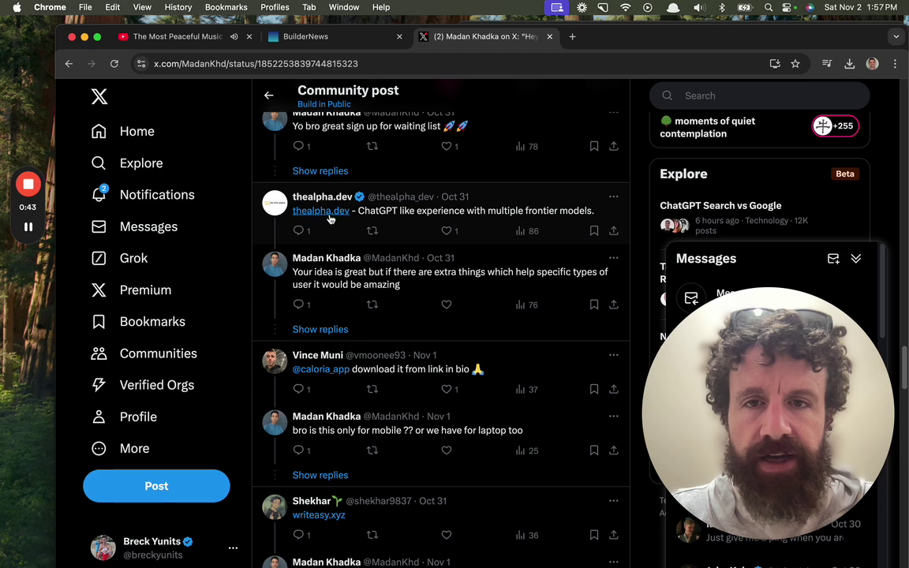
{"action": "right_click", "coordinate": [335, 217]}
{"action": "left_click", "coordinate": [337, 220]}
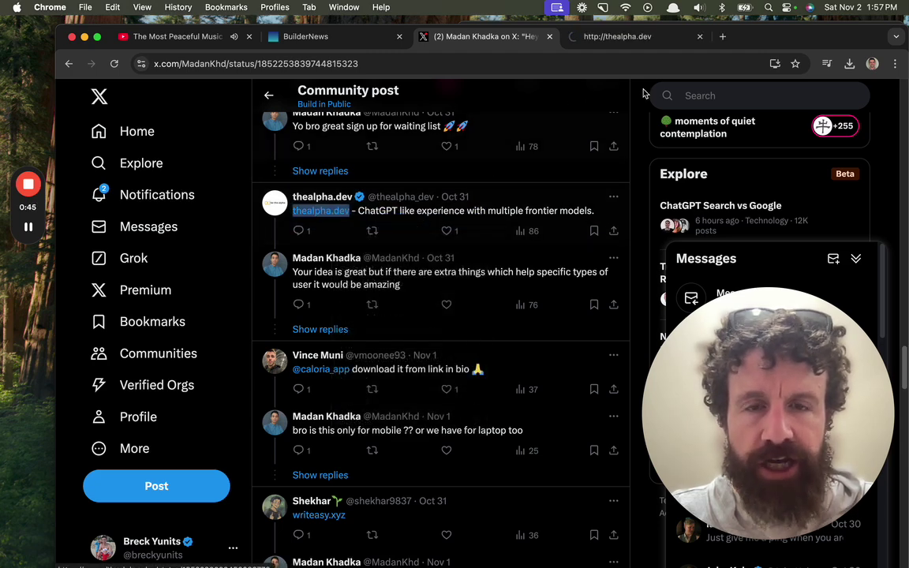
Switch to the TheAlpha.dev tab and bring up its landing page with the pre-filled prompt.
{"action": "left_click", "coordinate": [643, 39]}
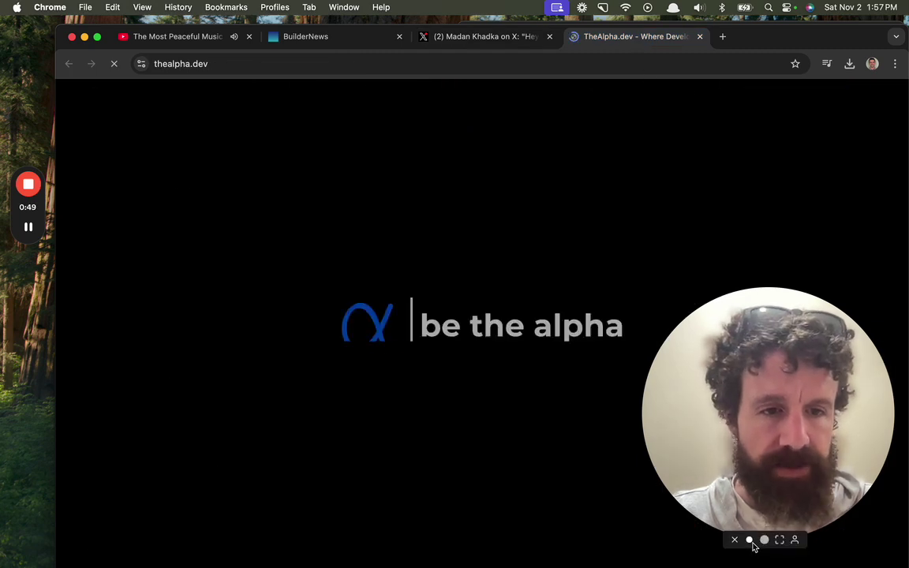
{"action": "left_click", "coordinate": [750, 541]}
{"action": "left_click_drag", "start_coordinate": [703, 474], "coordinate": [106, 481]}
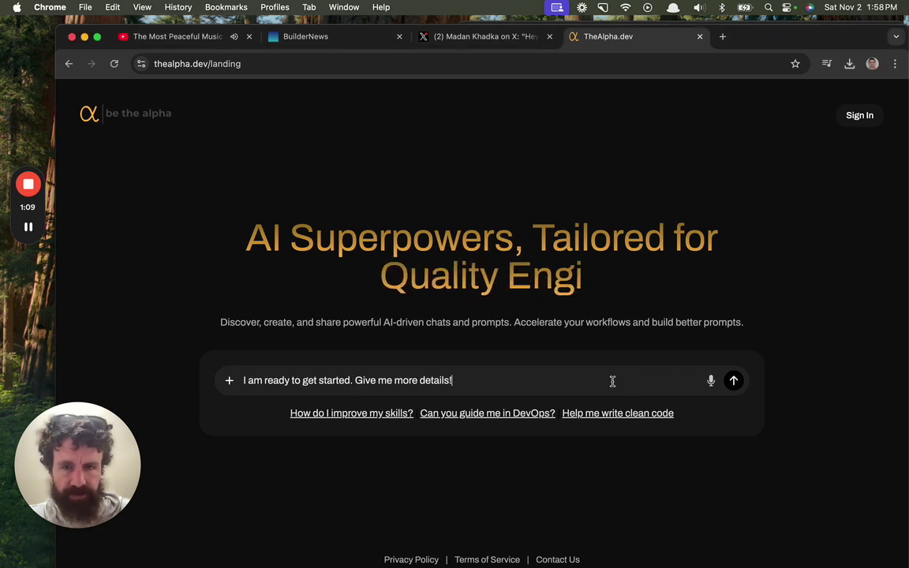
Submit the starter prompt and enter the user's full name on the sign-up form.
{"action": "left_click", "coordinate": [734, 385]}
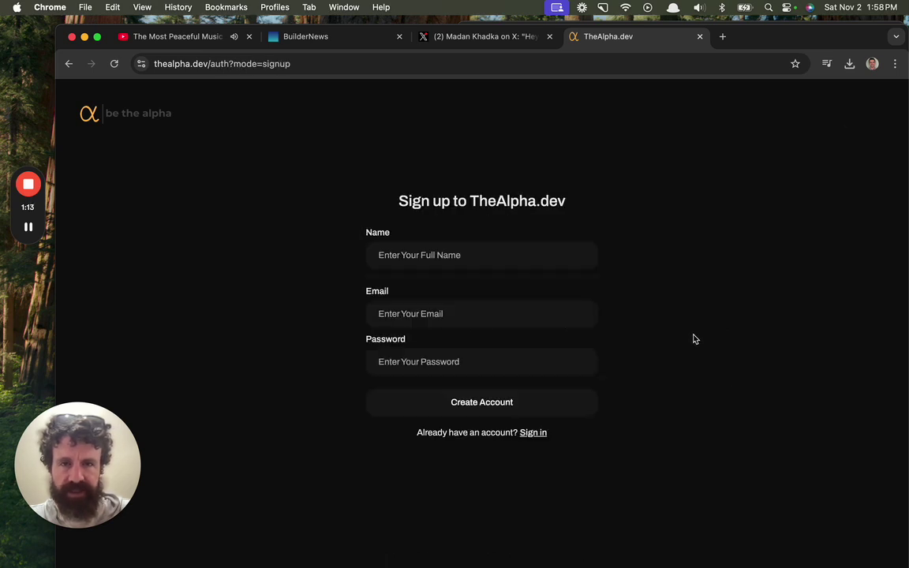
{"action": "left_click", "coordinate": [528, 265]}
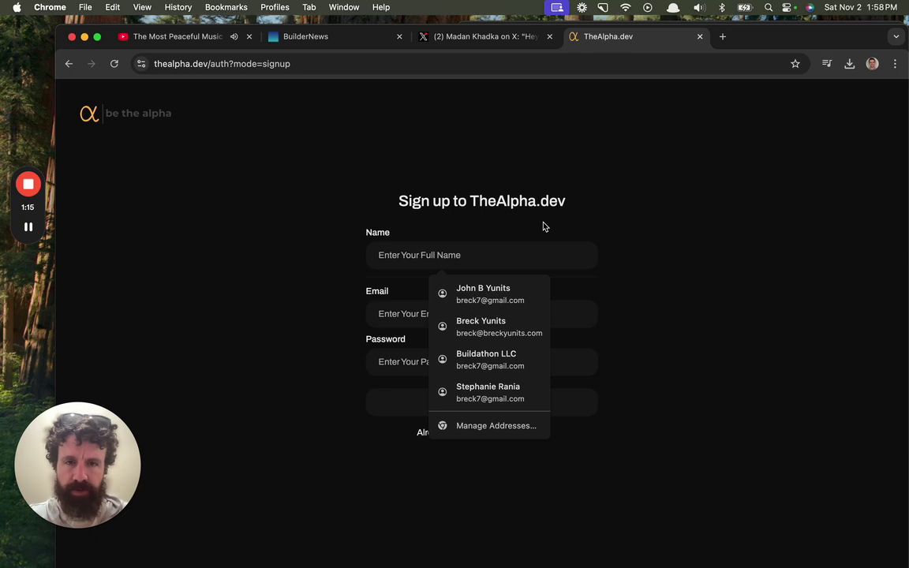
{"action": "type", "text": "Breck Yunits"}
{"action": "key", "text": "Tab"}
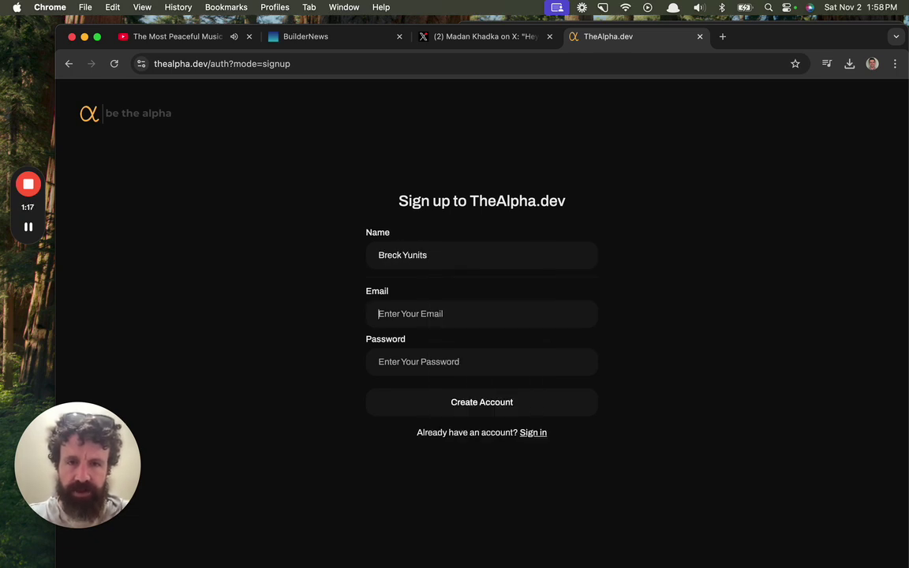
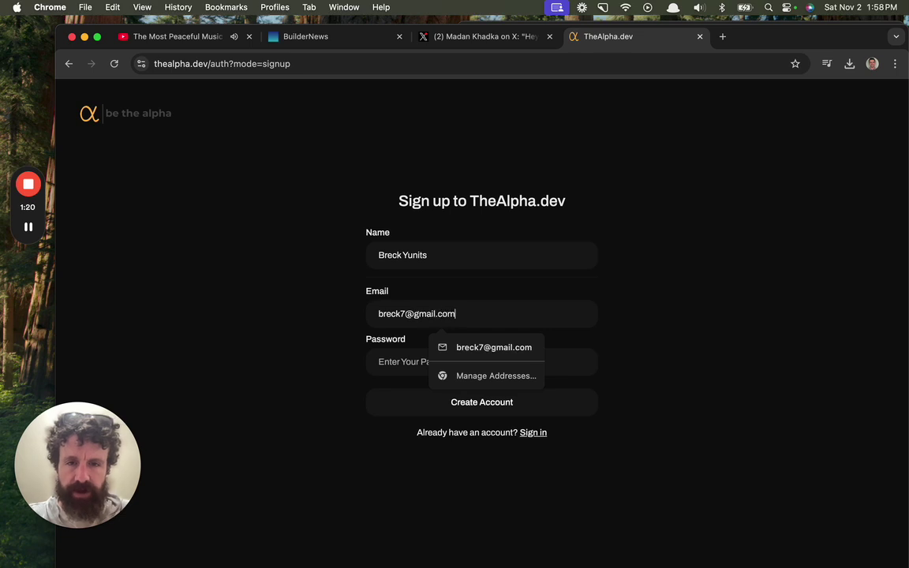
Autofill the email and password, create the account, and save the password in Chrome.
{"action": "key", "text": "Tab"}
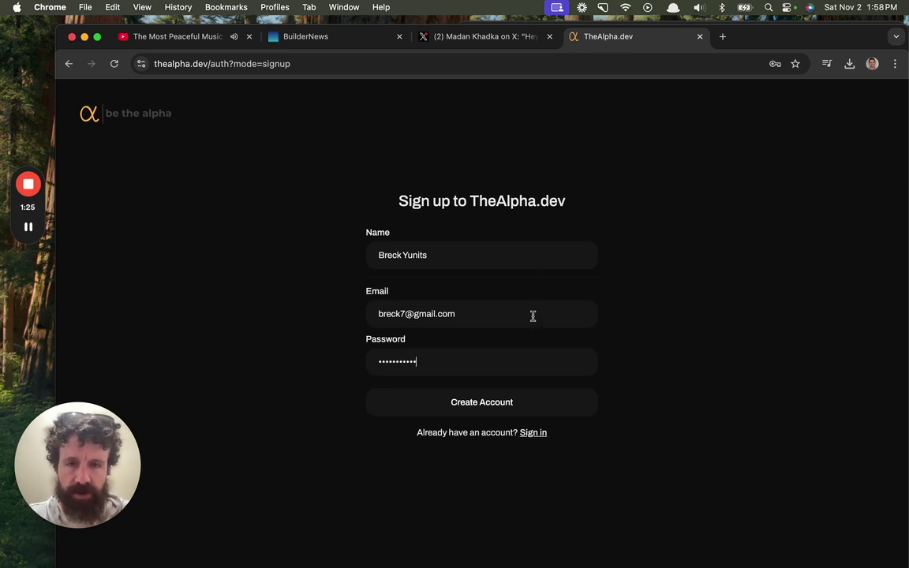
{"action": "key", "text": "Return"}
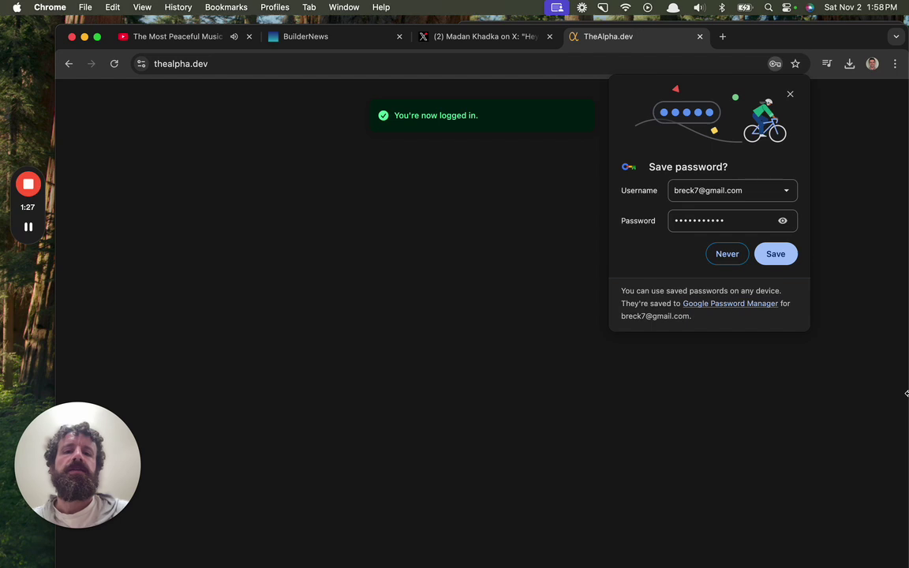
{"action": "left_click", "coordinate": [787, 261]}
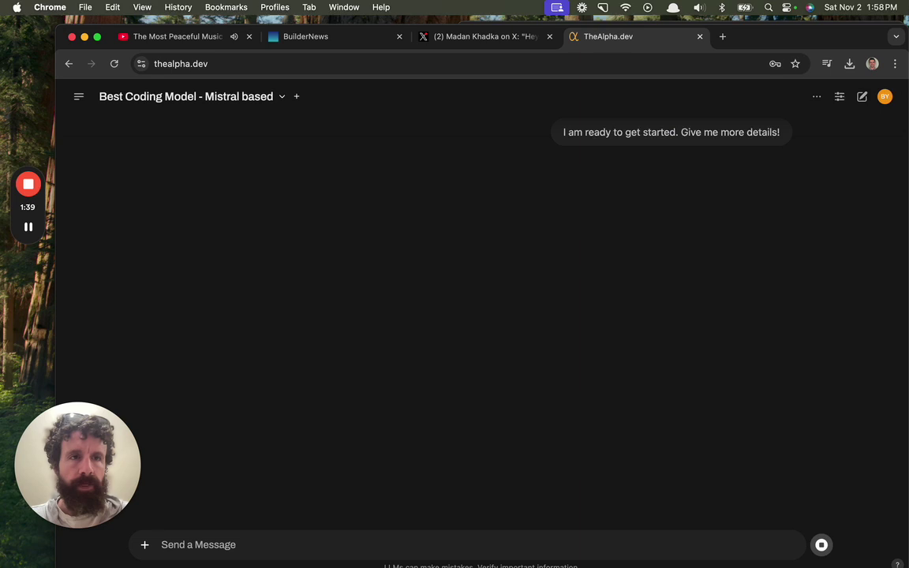
Ask which organelle is the most underrated.
{"action": "left_click_drag", "start_coordinate": [905, 28], "coordinate": [887, 34]}
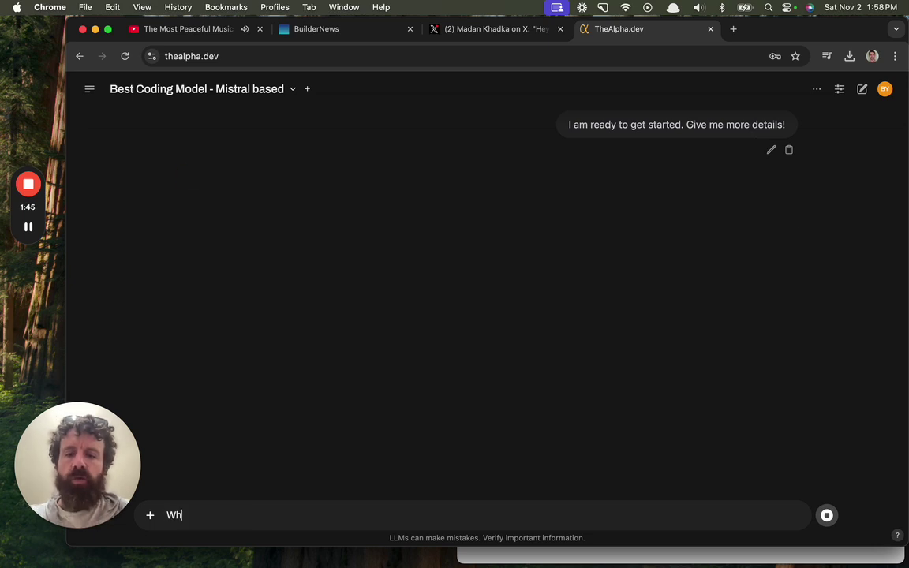
{"action": "type", "text": "at do you think is t"}
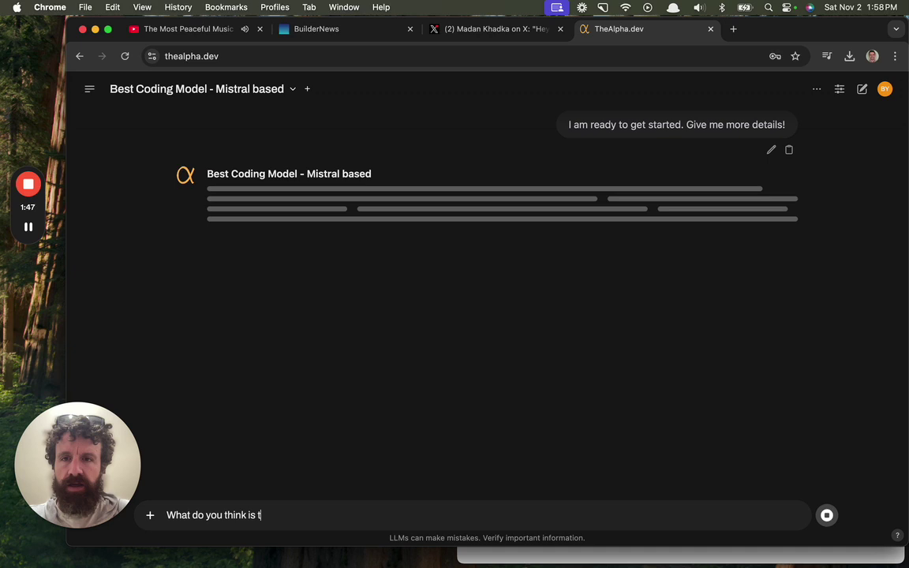
{"action": "type", "text": "he most under"}
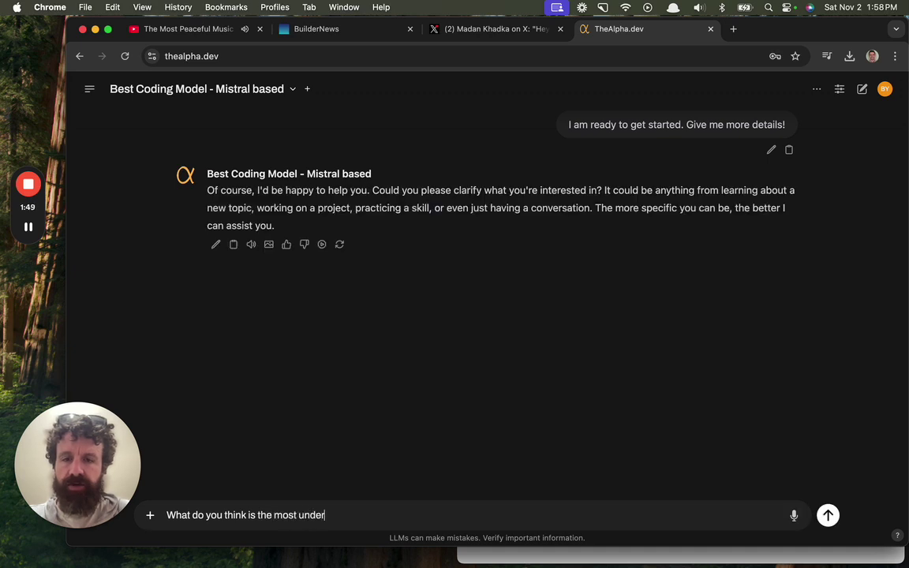
{"action": "type", "text": "rated org"}
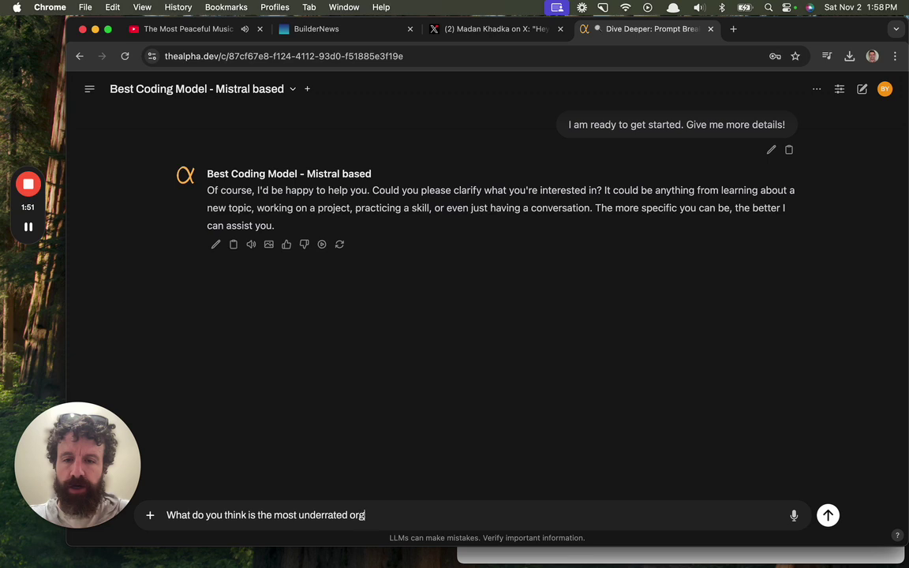
{"action": "type", "text": "anelle?"}
{"action": "key", "text": "Return"}
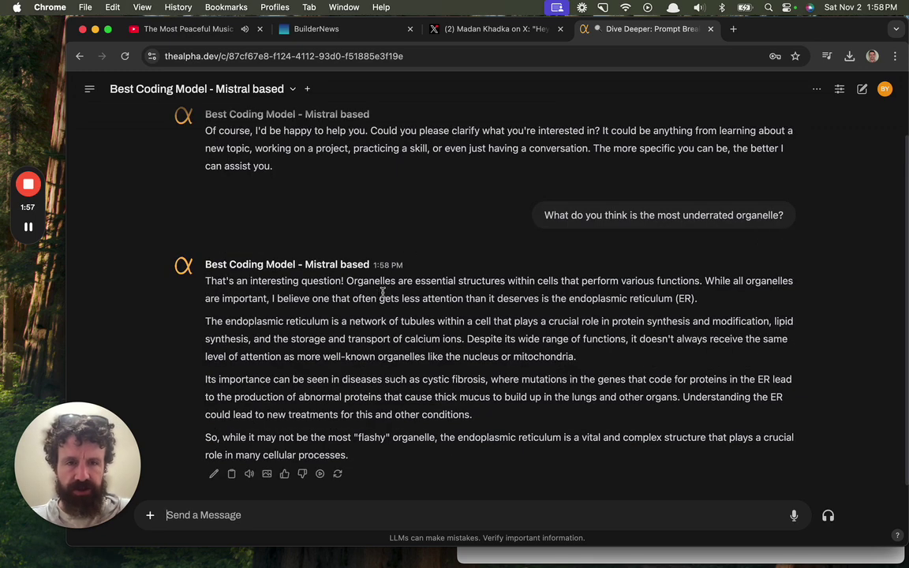
After the endoplasmic reticulum answer, follow up with 'what about mitochondria?'.
{"action": "scroll", "coordinate": [527, 274], "scroll_direction": "down", "scroll_amount": 1}
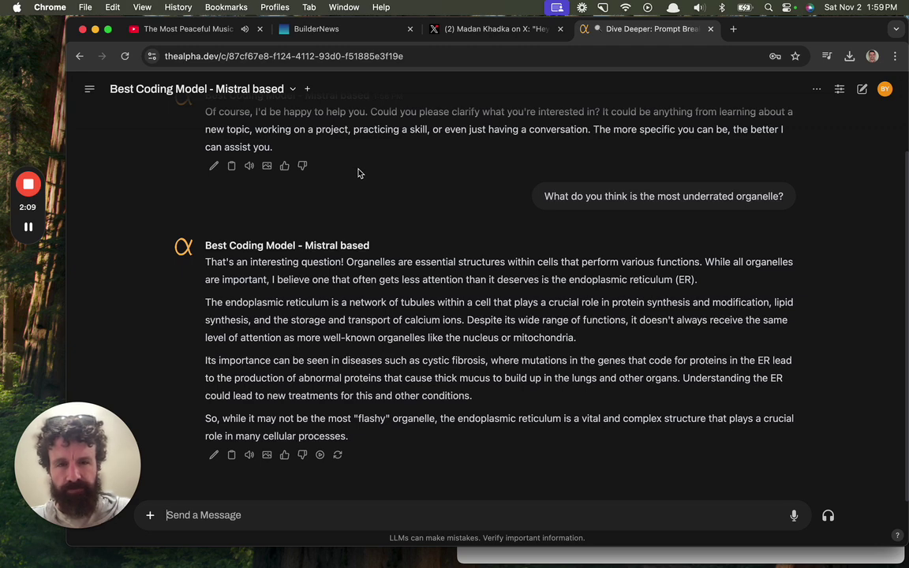
{"action": "type", "text": "what about mit"}
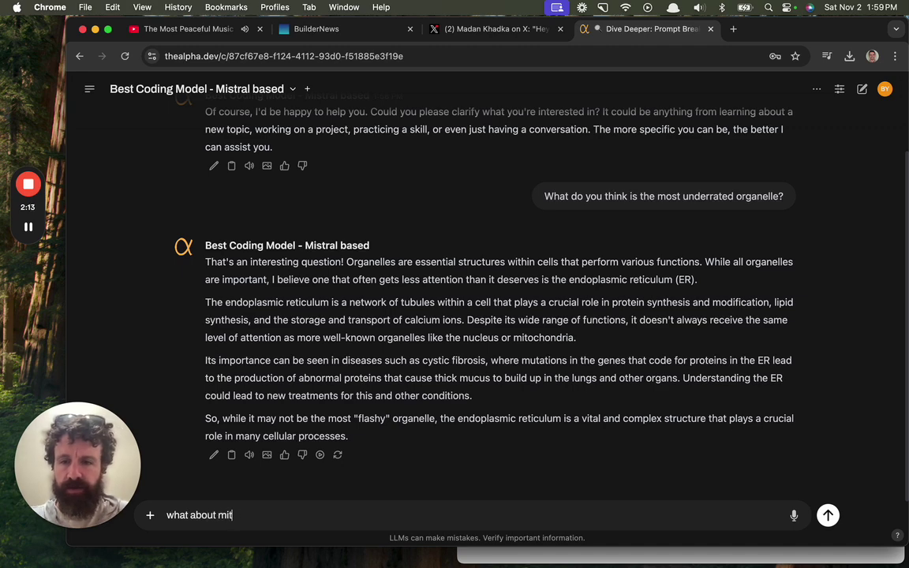
{"action": "type", "text": "ochondria?"}
{"action": "key", "text": "Return"}
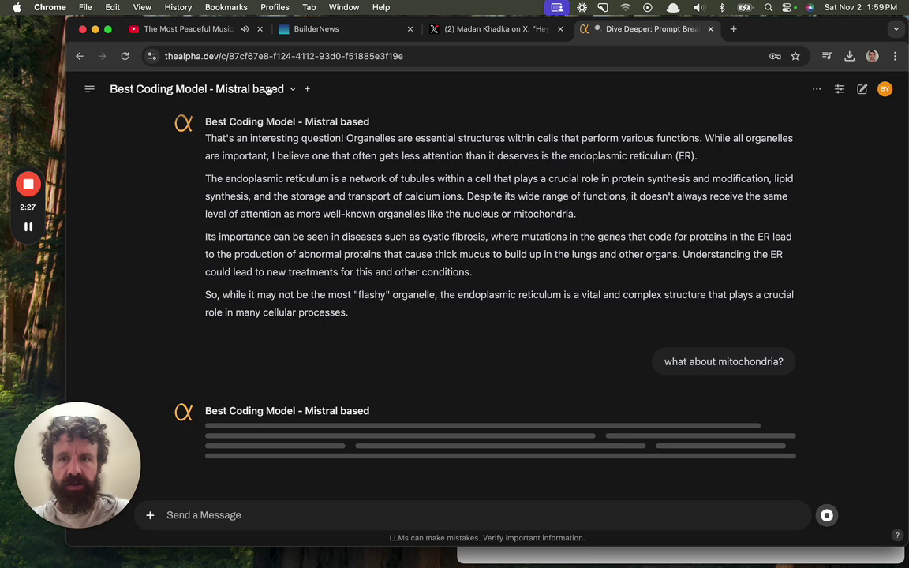
Switch the chat's model to Coding Model - Claude 3.5 Sonnet and bring up the chat options menu.
{"action": "left_click", "coordinate": [292, 90]}
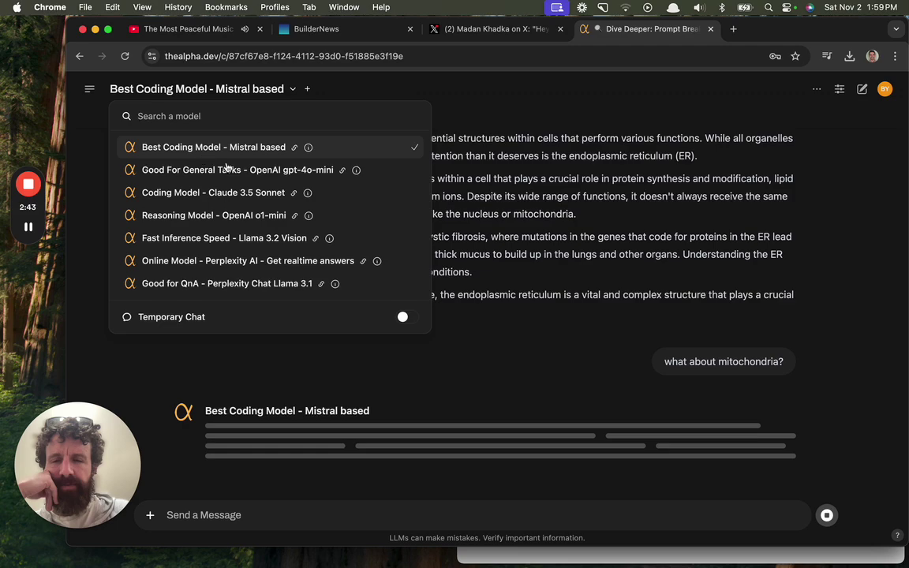
{"action": "left_click", "coordinate": [615, 227]}
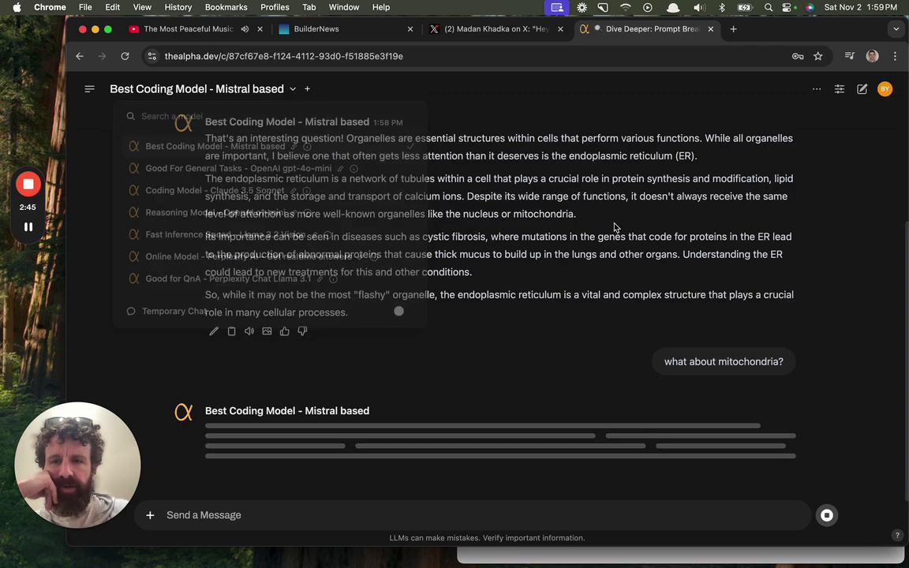
{"action": "scroll", "coordinate": [615, 227], "scroll_direction": "up", "scroll_amount": 3}
{"action": "left_click", "coordinate": [241, 95]}
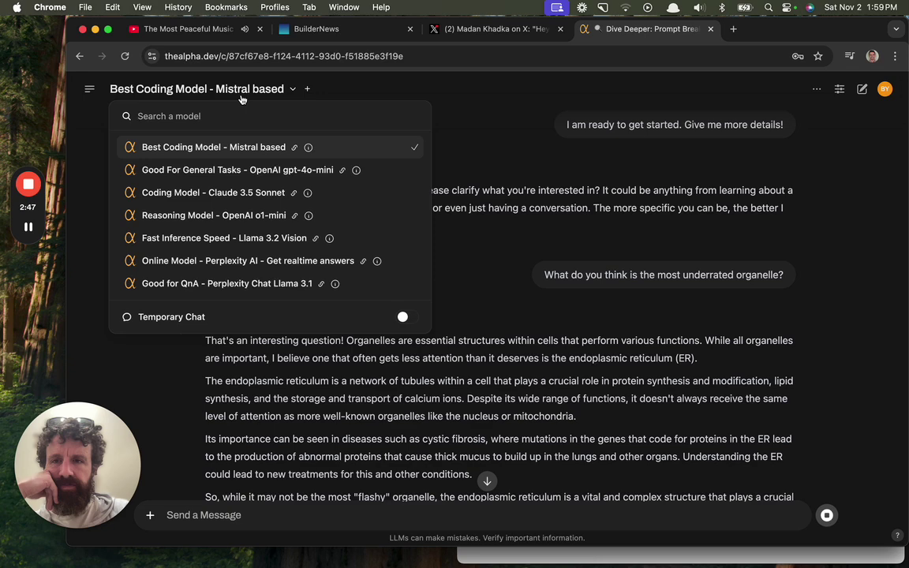
{"action": "left_click", "coordinate": [247, 192]}
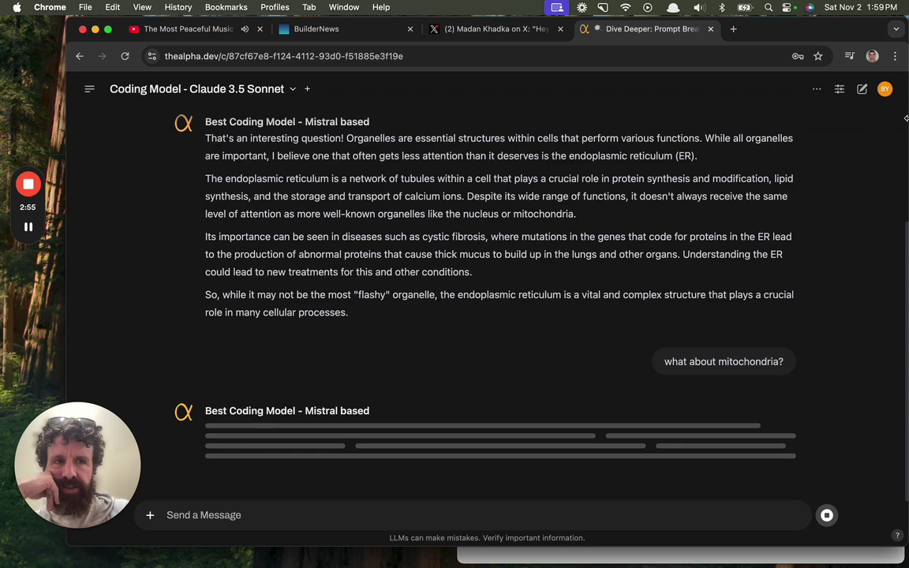
{"action": "left_click", "coordinate": [818, 90]}
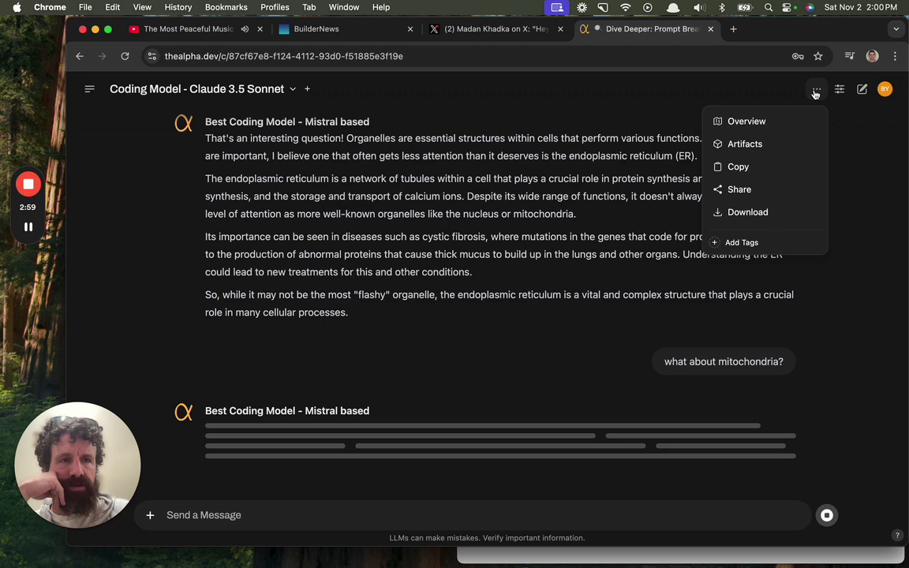
Review the chat's system prompt and advanced parameters in the Controls panel.
{"action": "left_click", "coordinate": [816, 90]}
{"action": "left_click", "coordinate": [834, 91]}
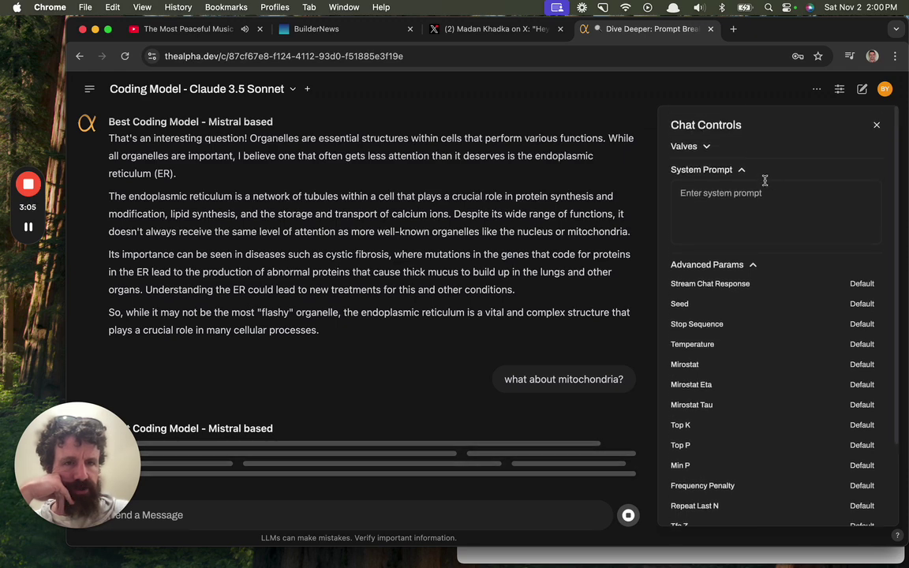
{"action": "scroll", "coordinate": [775, 300], "scroll_direction": "down", "scroll_amount": 2}
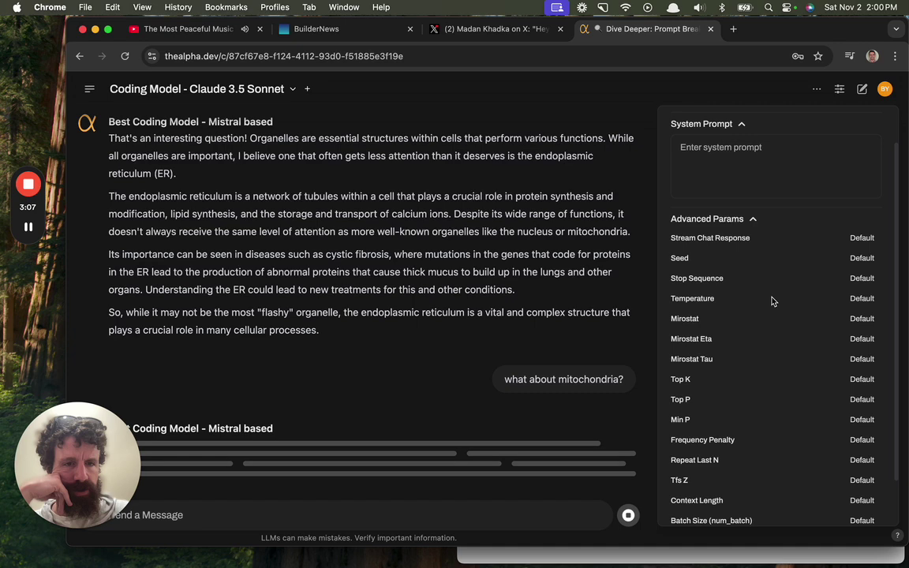
{"action": "scroll", "coordinate": [757, 300], "scroll_direction": "down", "scroll_amount": 2}
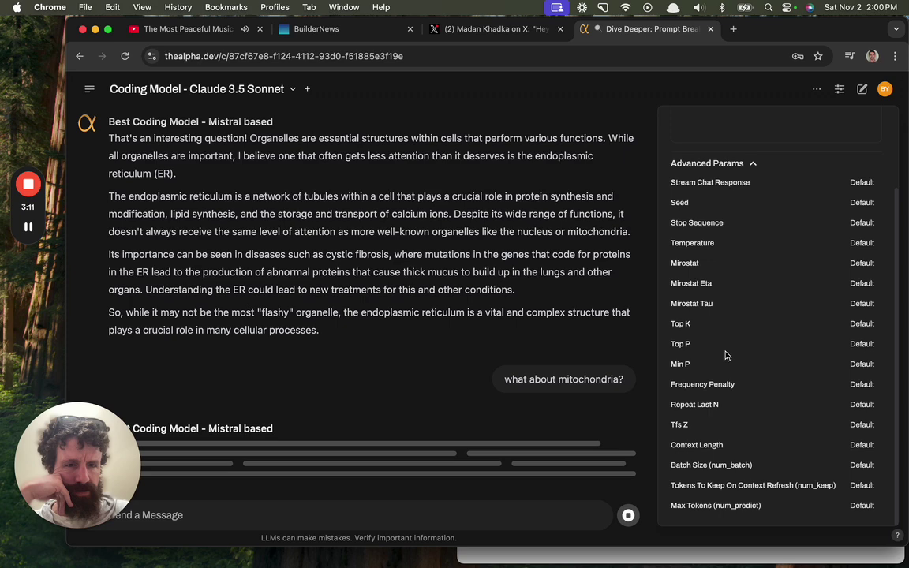
{"action": "scroll", "coordinate": [740, 391], "scroll_direction": "up", "scroll_amount": 4}
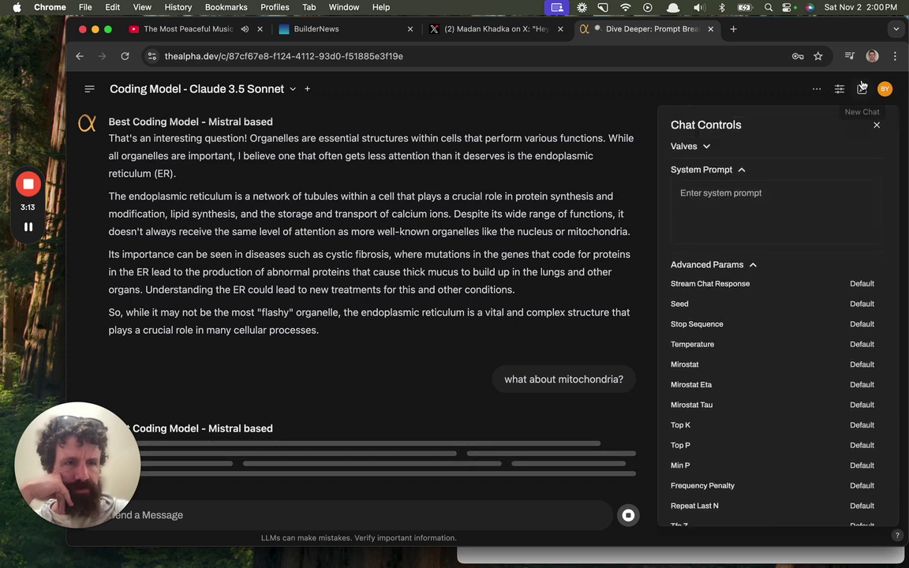
{"action": "left_click", "coordinate": [877, 126]}
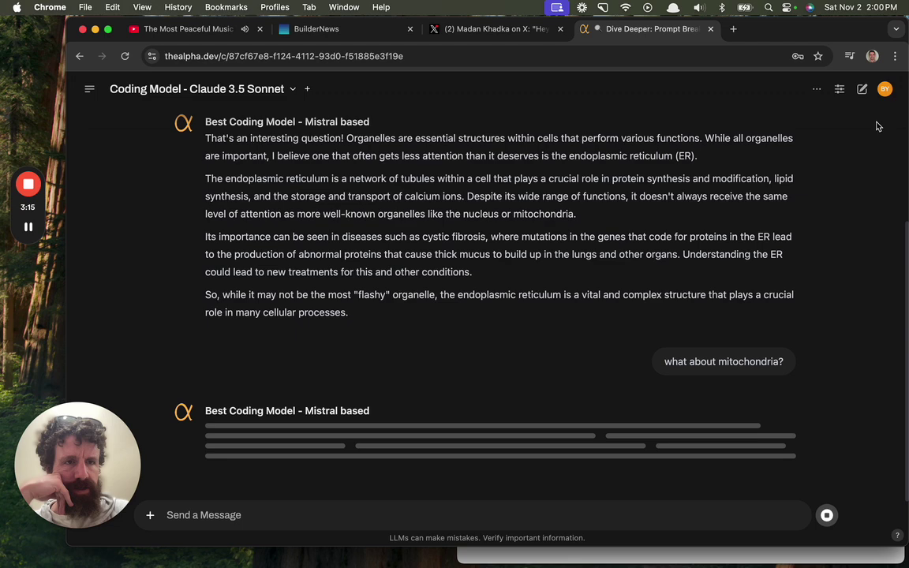
Check the account menu, then reopen and close the chat settings panel.
{"action": "left_click", "coordinate": [883, 90]}
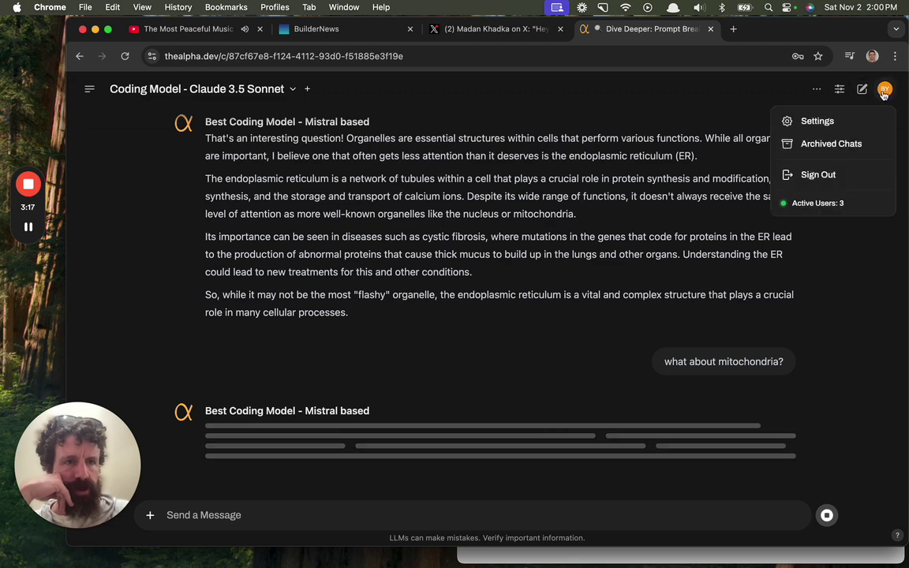
{"action": "left_click", "coordinate": [875, 93]}
{"action": "left_click", "coordinate": [893, 93]}
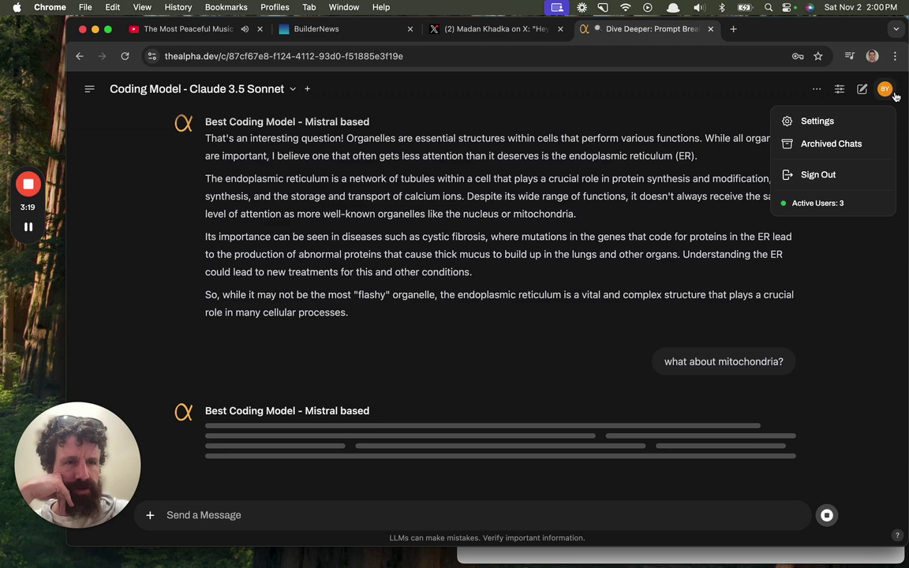
{"action": "left_click", "coordinate": [821, 277]}
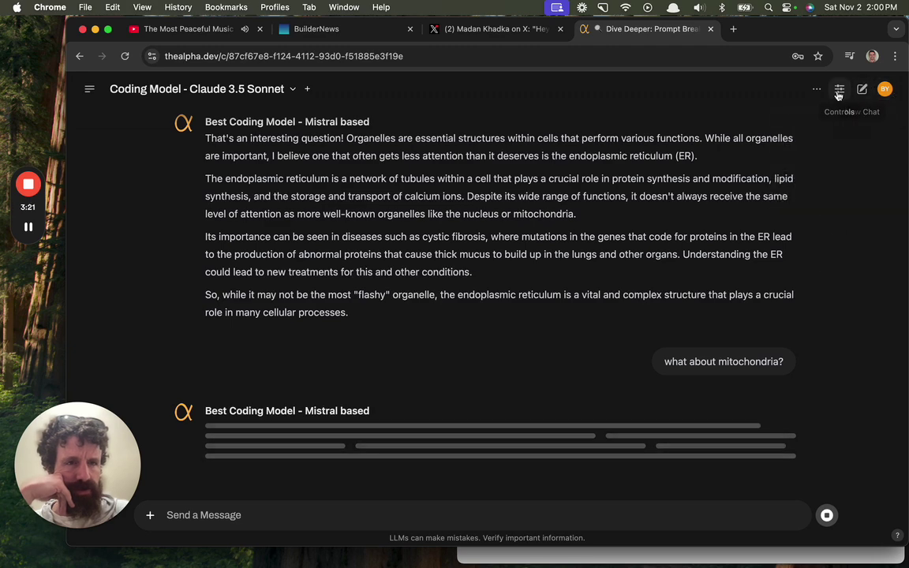
{"action": "left_click", "coordinate": [839, 91]}
{"action": "left_click", "coordinate": [839, 91]}
Start a fresh single-model chat, after briefly trying to add a second model.
{"action": "left_click", "coordinate": [89, 89]}
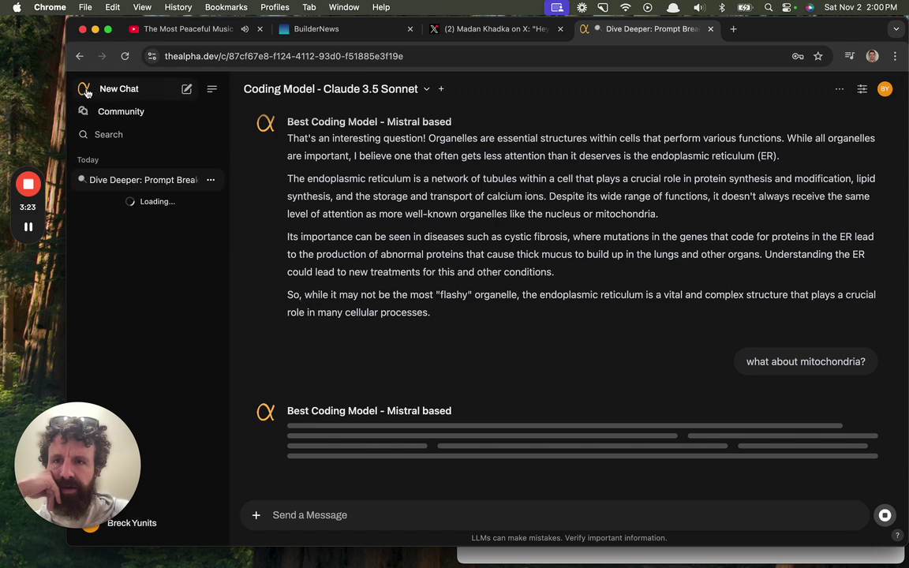
{"action": "left_click", "coordinate": [139, 112]}
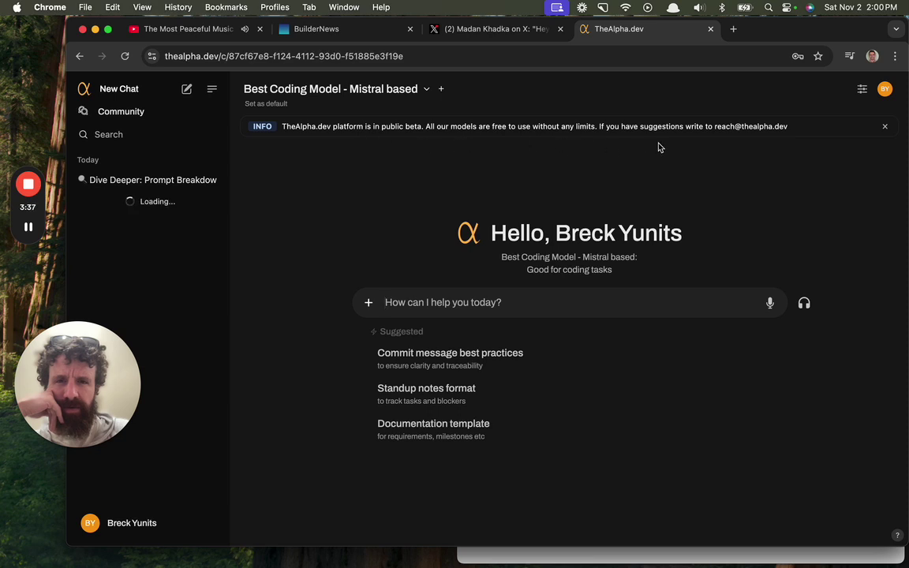
{"action": "left_click", "coordinate": [440, 89]}
{"action": "left_click", "coordinate": [95, 89]}
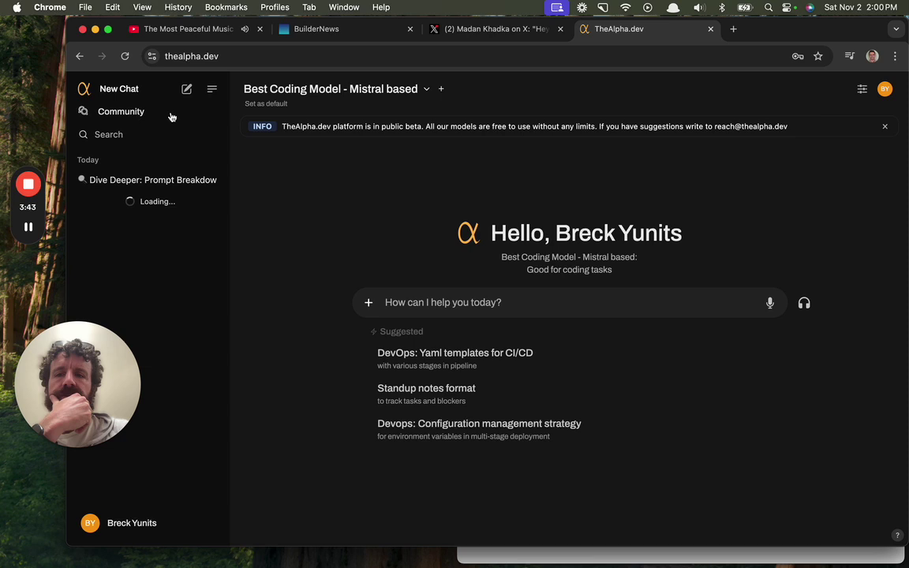
Toggle the navigation panel and show the new chat's system prompt and parameters.
{"action": "left_click", "coordinate": [211, 89]}
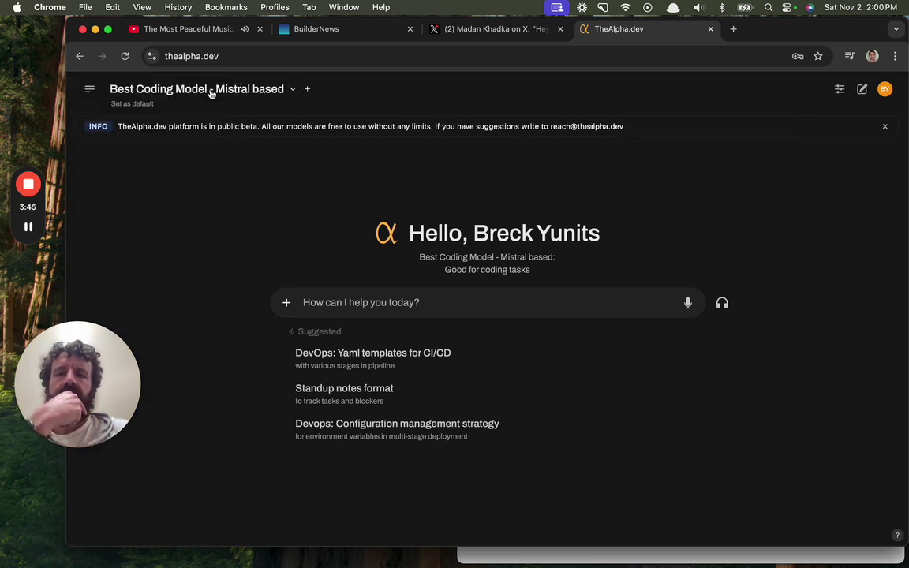
{"action": "left_click", "coordinate": [90, 90]}
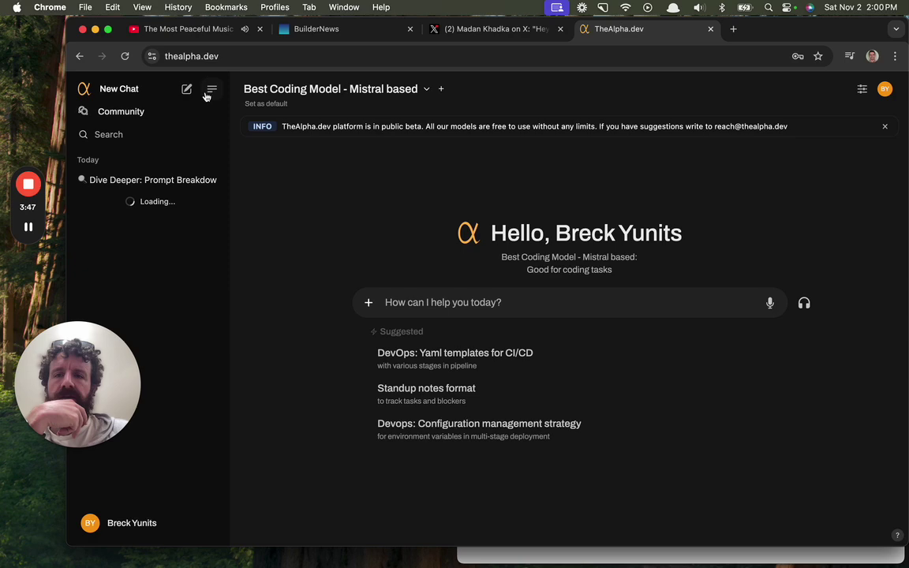
{"action": "left_click", "coordinate": [863, 90]}
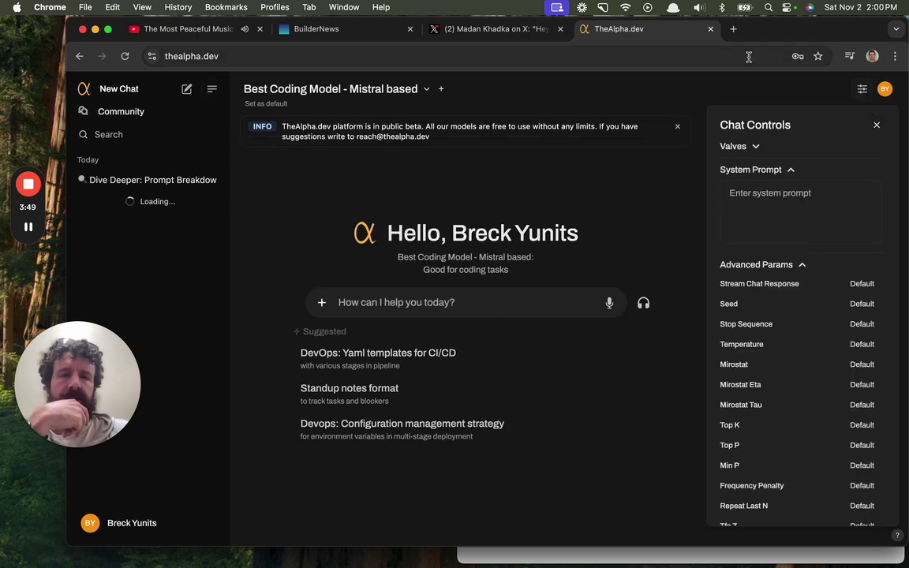
Load chat.openai.com and claude.ai in two new tabs.
{"action": "left_click", "coordinate": [733, 28]}
{"action": "type", "text": "claude.ai"}
{"action": "key", "text": "Return"}
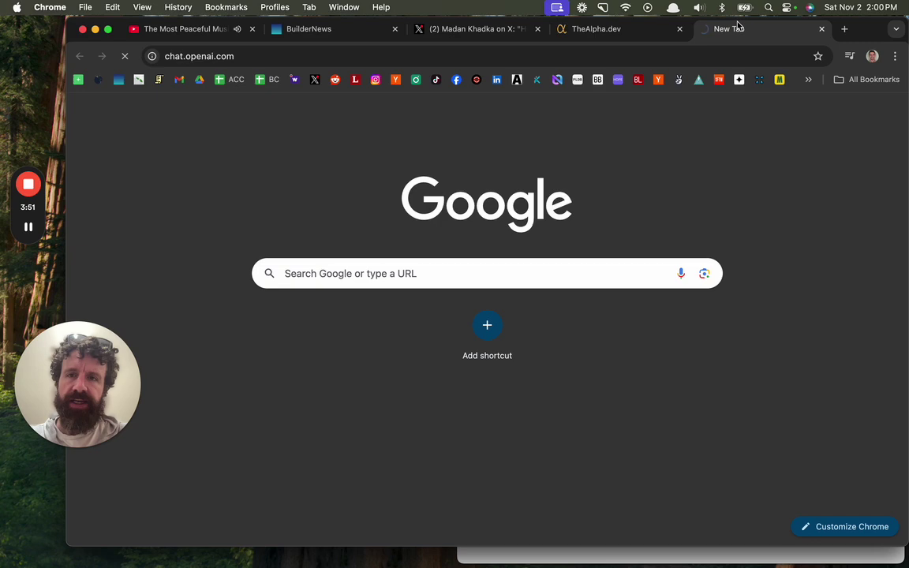
{"action": "key", "text": "super+t"}
{"action": "type", "text": "claude.ai"}
{"action": "key", "text": "Return"}
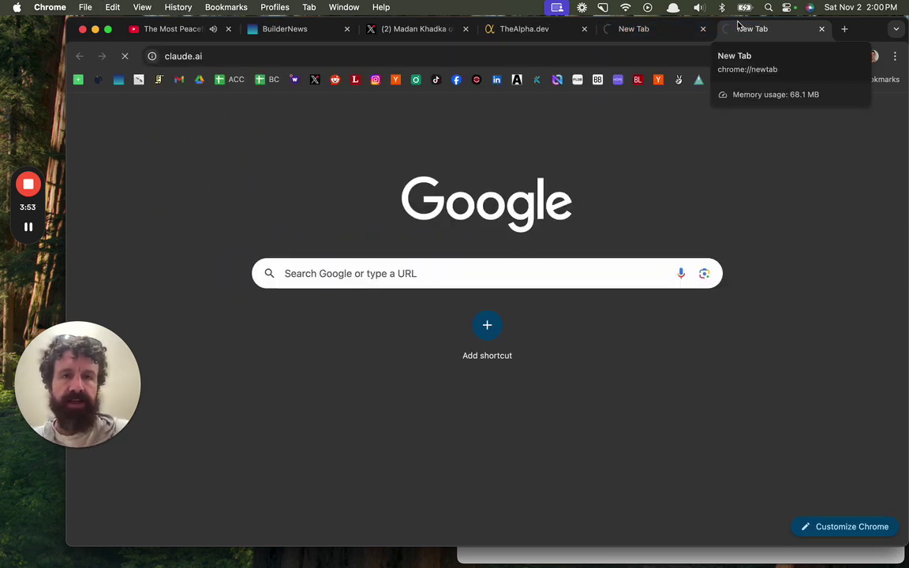
Look through the new tabs and return to the TheAlpha.dev tab.
{"action": "left_click", "coordinate": [631, 28]}
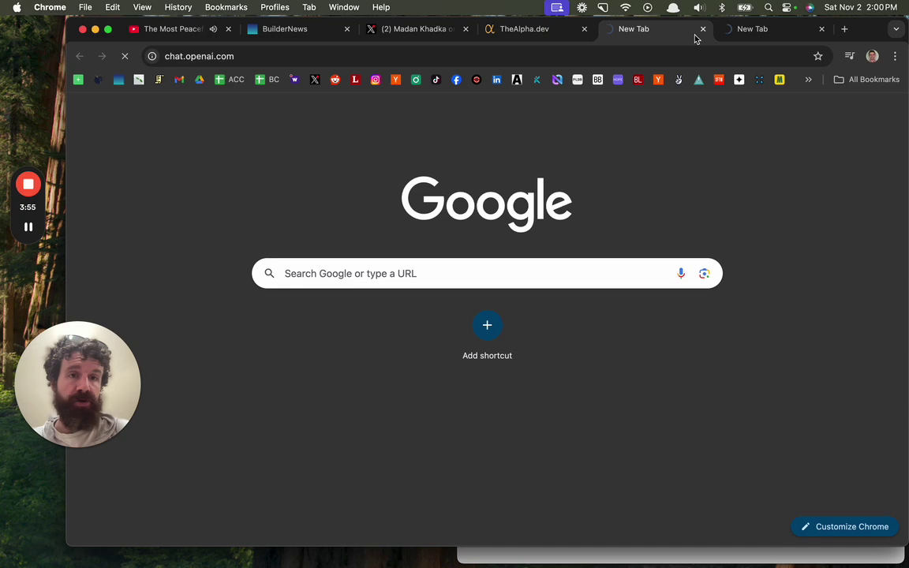
{"action": "left_click", "coordinate": [754, 33]}
{"action": "left_click", "coordinate": [660, 34]}
{"action": "left_click", "coordinate": [532, 35]}
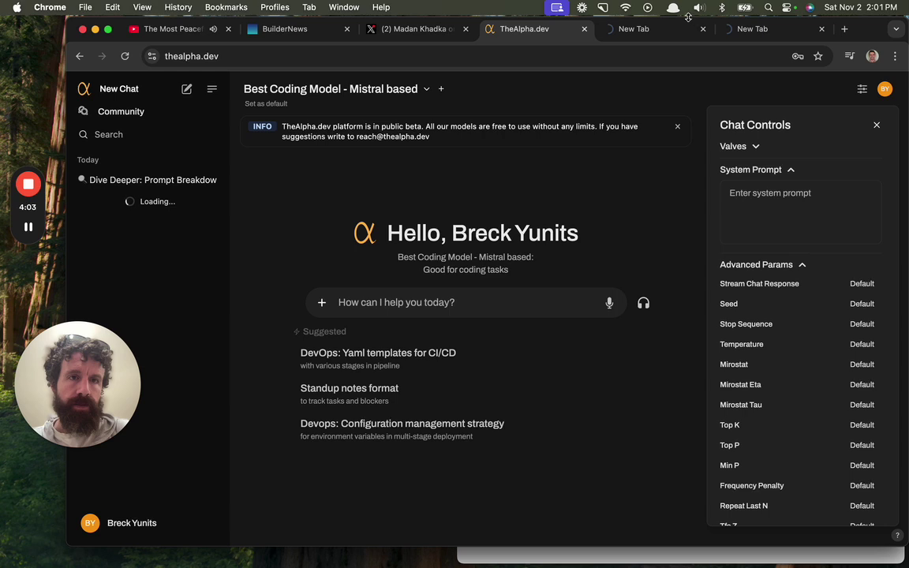
Reconnect to the YANO Wi-Fi, reload the TheAlpha.dev and ChatGPT tabs, then go to Claude.
{"action": "left_click", "coordinate": [626, 9]}
{"action": "left_click", "coordinate": [653, 103]}
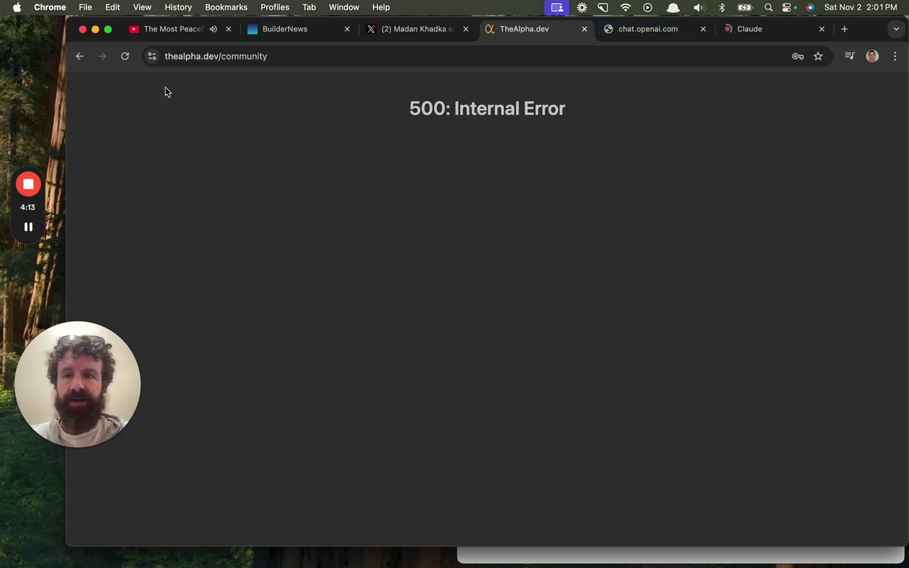
{"action": "left_click", "coordinate": [124, 56]}
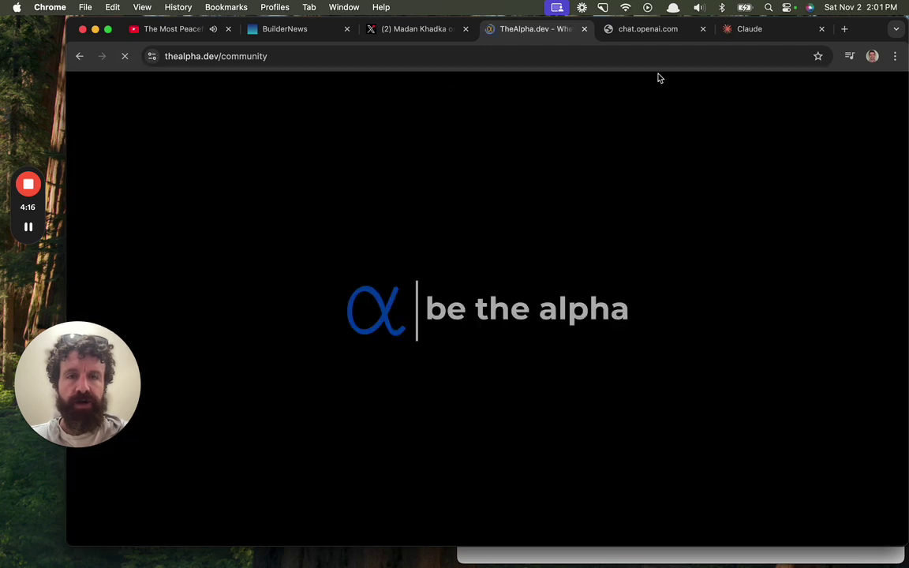
{"action": "left_click", "coordinate": [657, 30]}
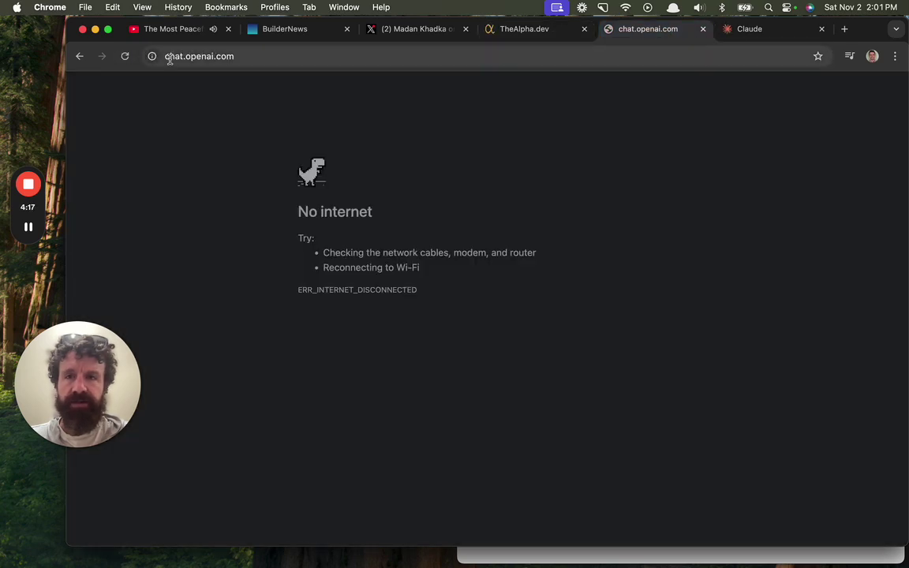
{"action": "left_click", "coordinate": [127, 57]}
{"action": "left_click", "coordinate": [769, 31]}
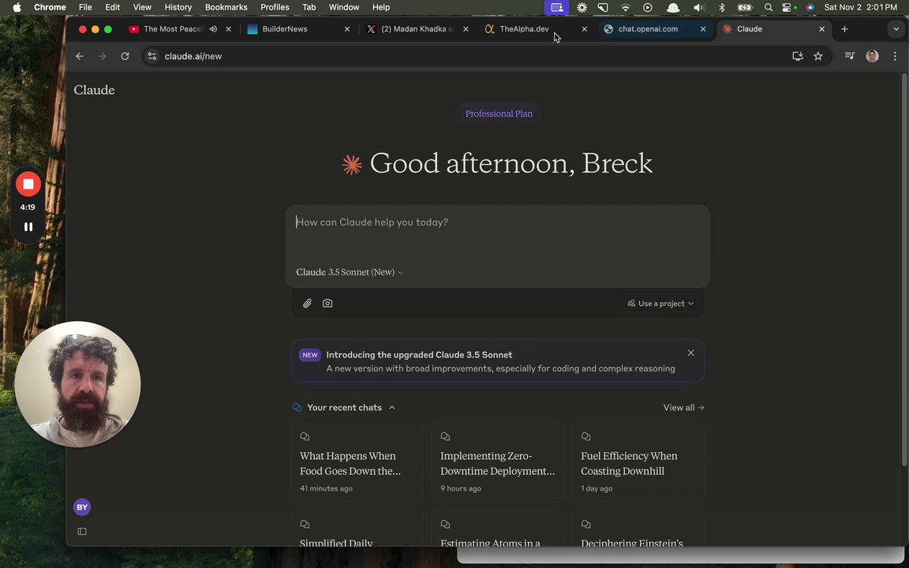
Reload the TheAlpha.dev community page, start a new chat, and drag its tab after Claude's.
{"action": "left_click", "coordinate": [532, 35]}
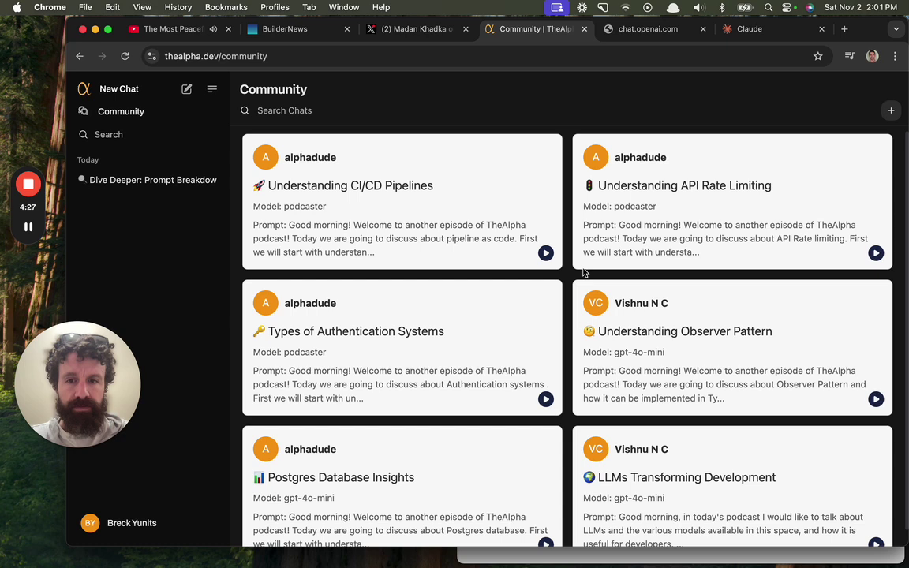
{"action": "scroll", "coordinate": [584, 273], "scroll_direction": "down", "scroll_amount": 1}
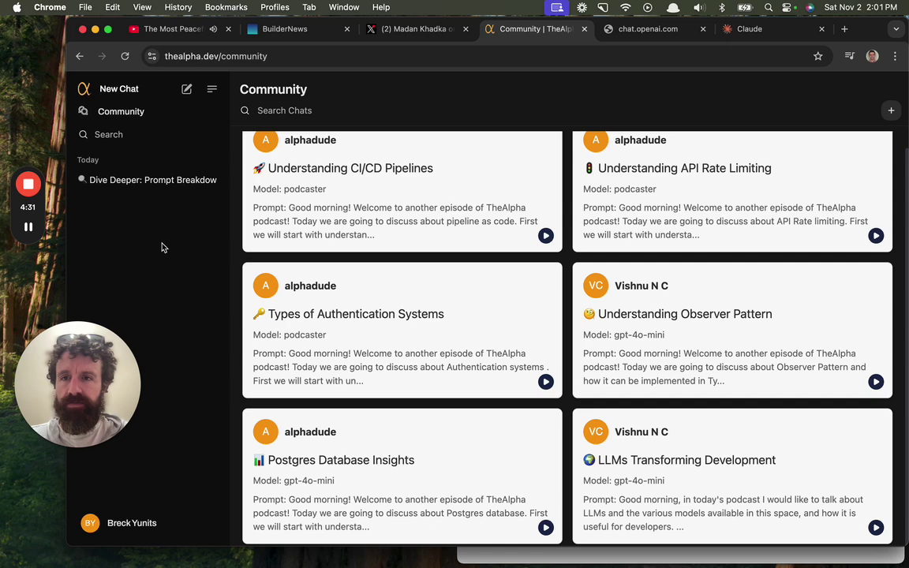
{"action": "left_click", "coordinate": [128, 111]}
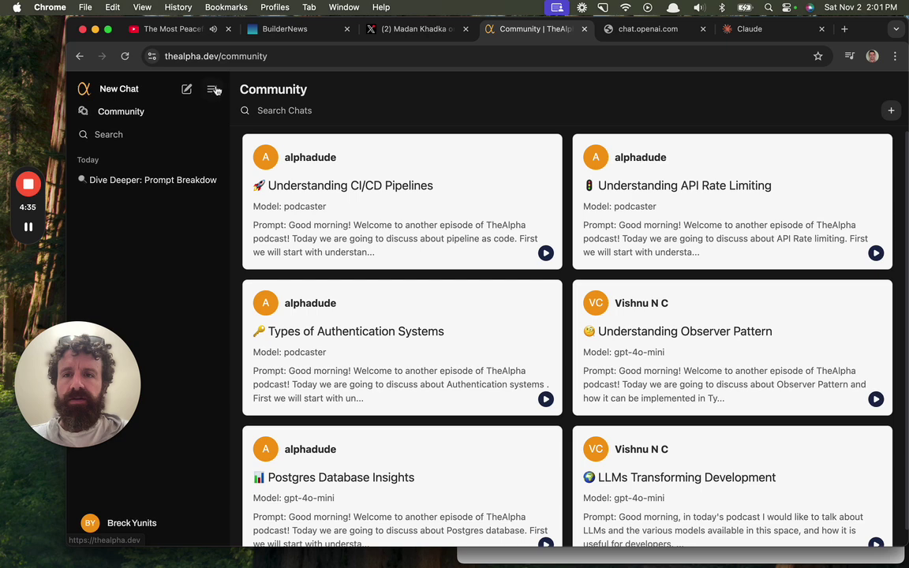
{"action": "left_click", "coordinate": [189, 90]}
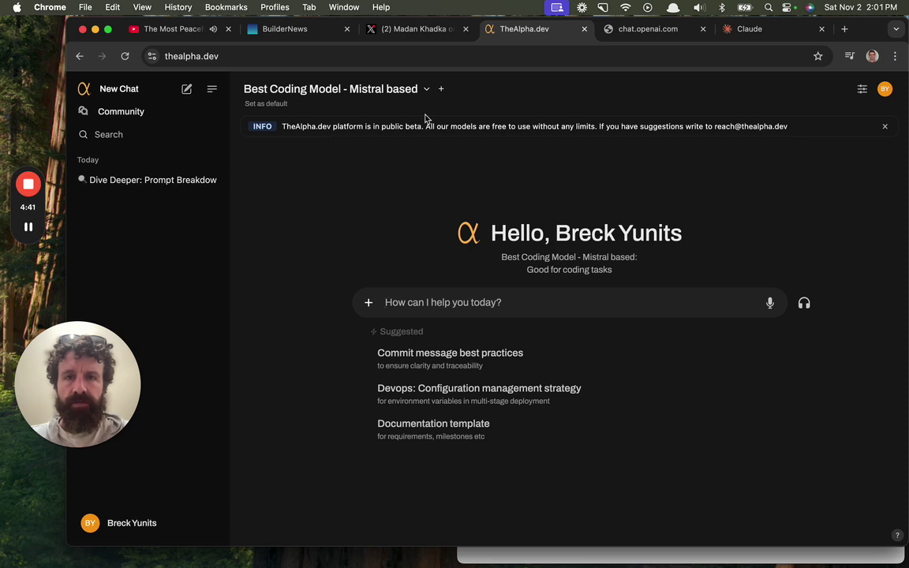
{"action": "left_click_drag", "start_coordinate": [560, 38], "coordinate": [821, 32]}
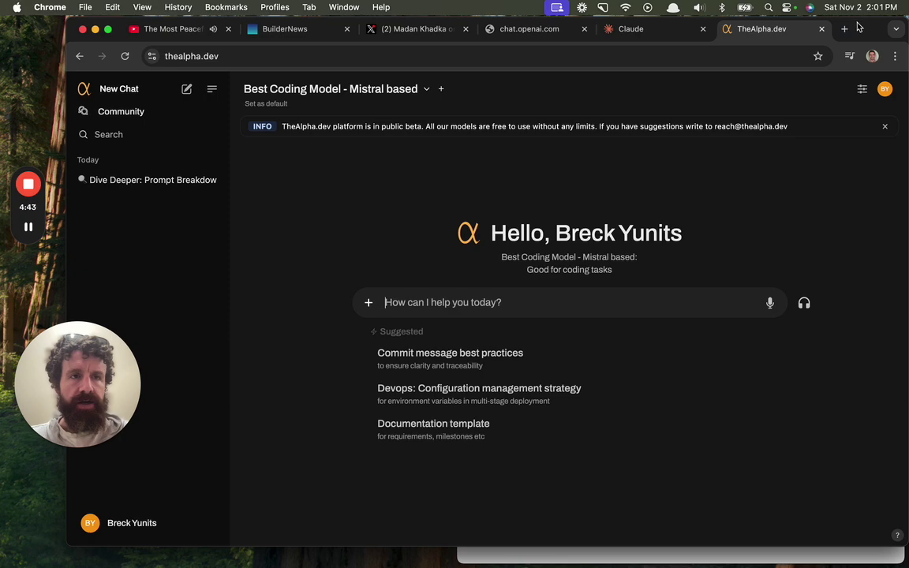
Open scroll.pub in a new tab and select the entire scroll prompt text.
{"action": "left_click", "coordinate": [846, 30]}
{"action": "type", "text": "scroll.pub"}
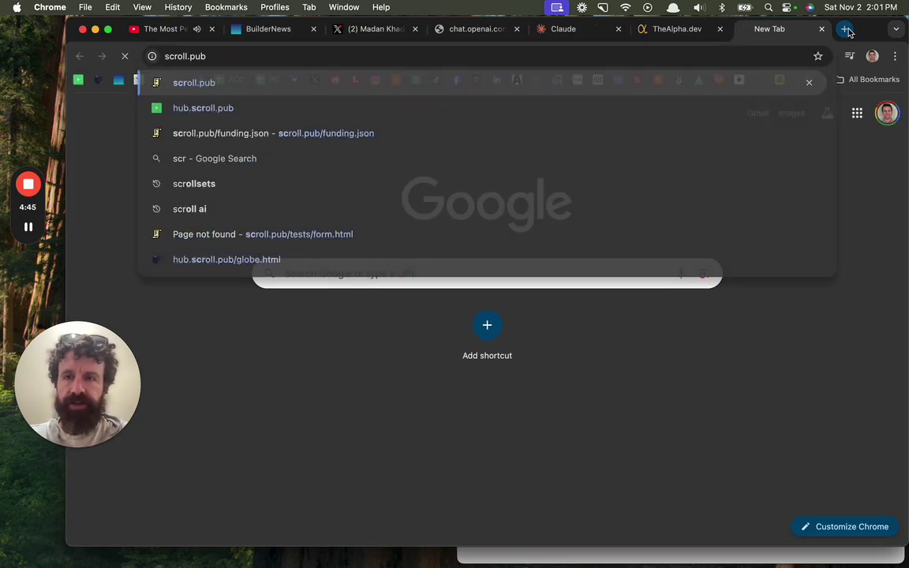
{"action": "key", "text": "Return"}
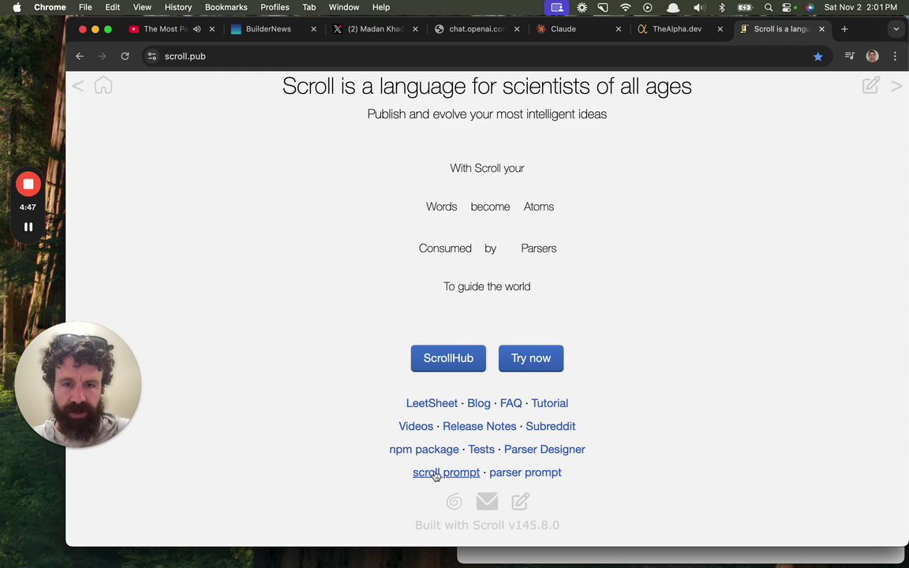
{"action": "left_click", "coordinate": [435, 474]}
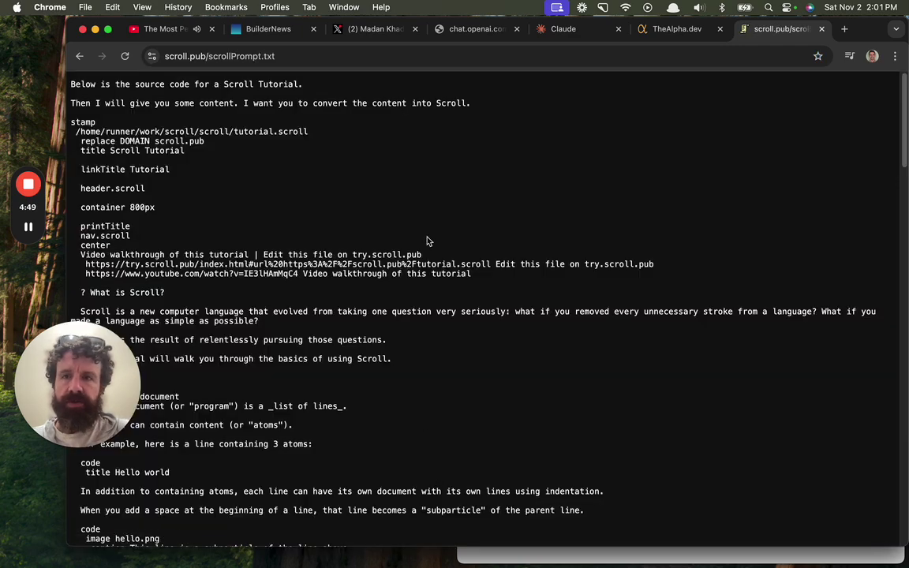
{"action": "key", "text": "super+a"}
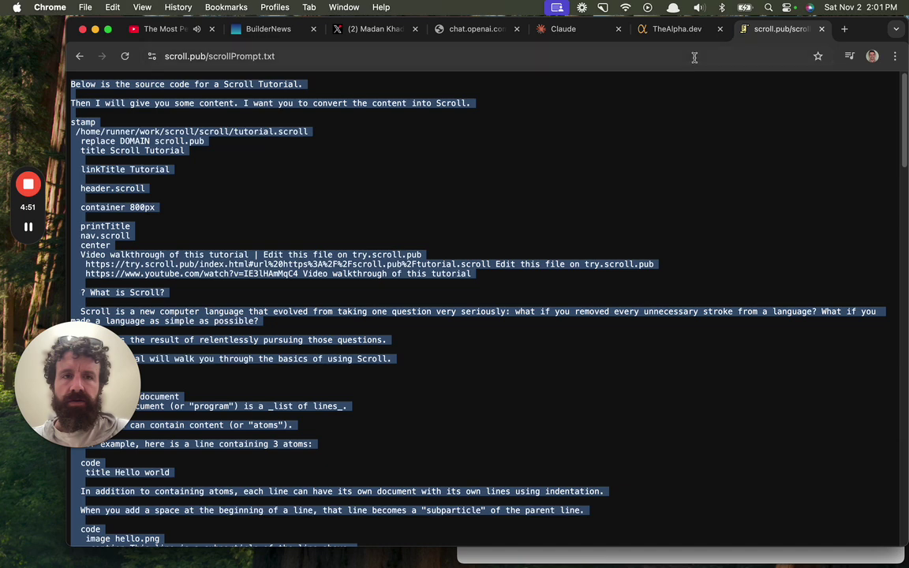
Paste the scroll prompt into TheAlpha.dev's message box followed by an empty line.
{"action": "left_click", "coordinate": [677, 30]}
{"action": "key", "text": "super+v"}
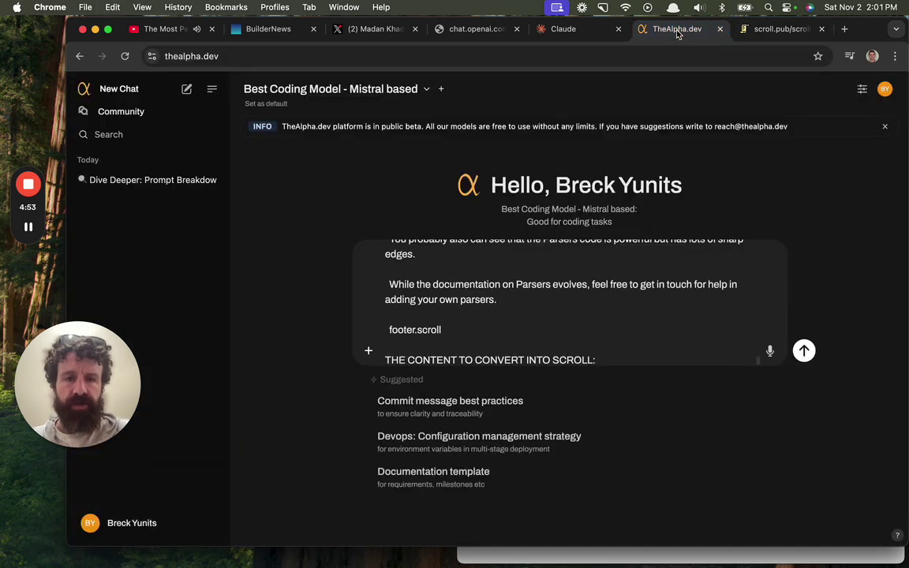
{"action": "key", "text": "shift+Return"}
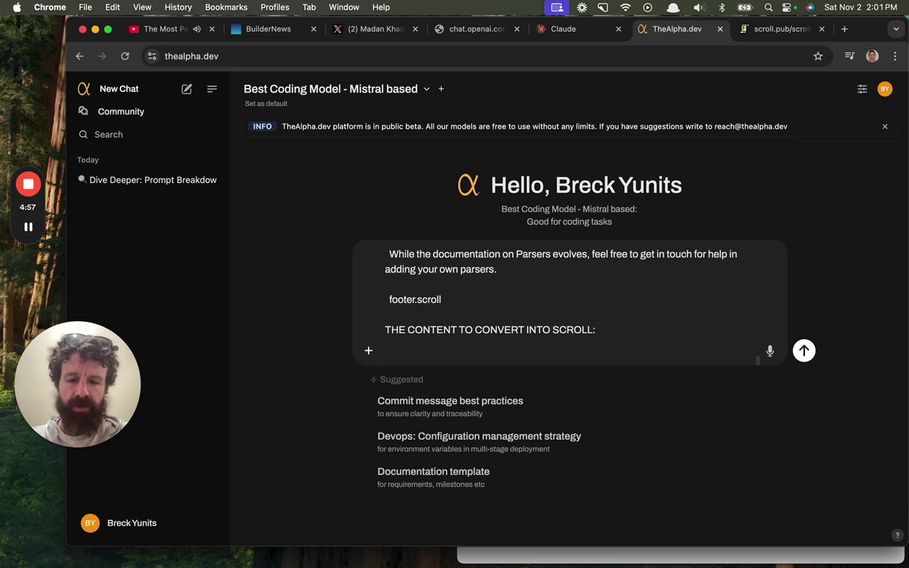
Open GitHub in a new tab and go from the profile page to the home dashboard.
{"action": "key", "text": "super+t"}
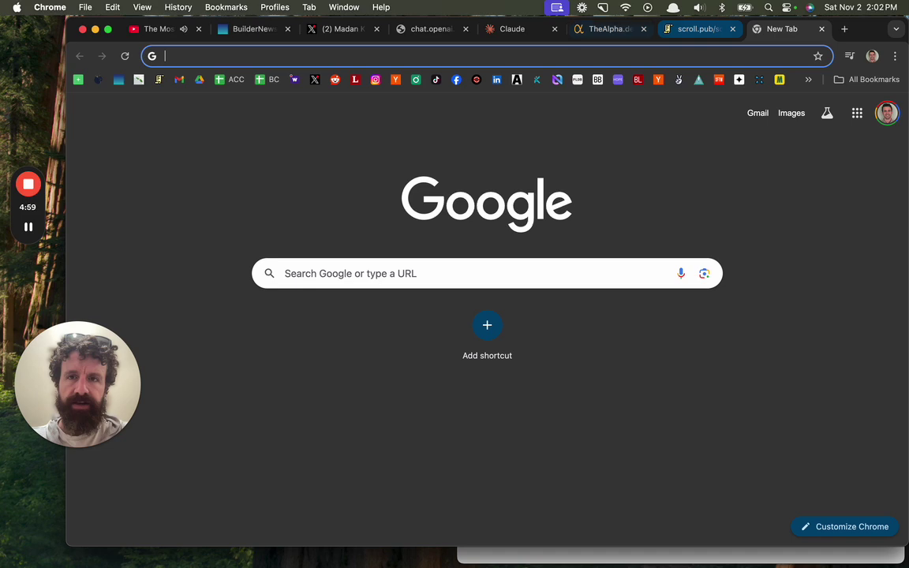
{"action": "type", "text": "git"}
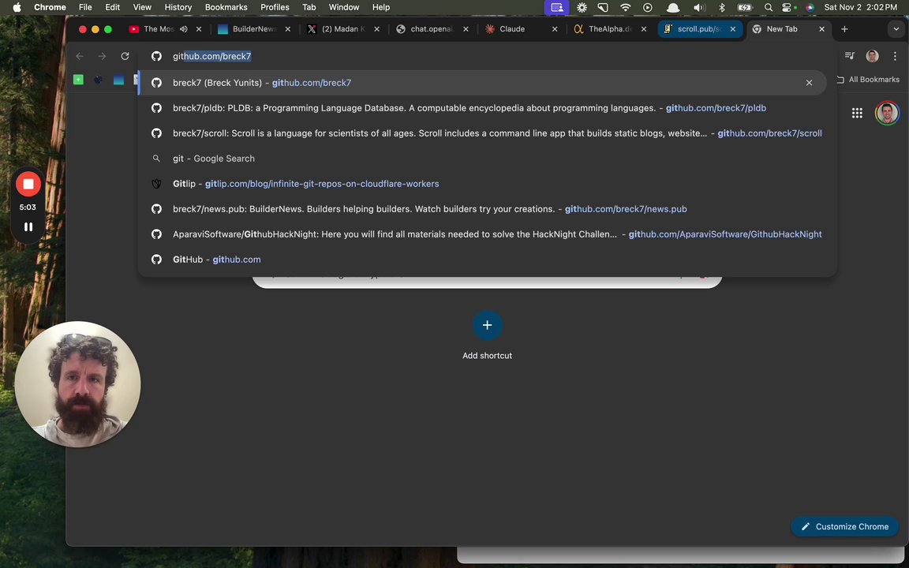
{"action": "key", "text": "Return"}
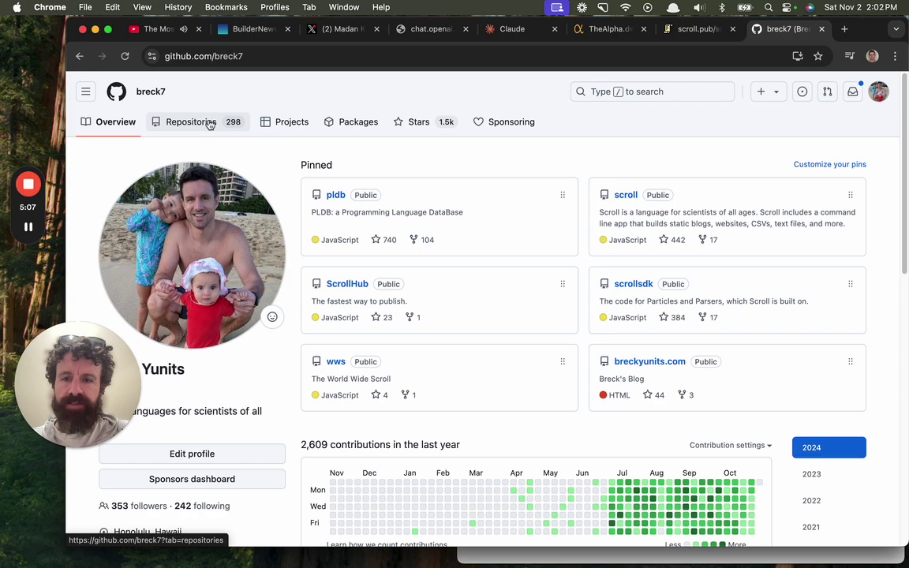
{"action": "scroll", "coordinate": [278, 162], "scroll_direction": "down", "scroll_amount": 5}
{"action": "scroll", "coordinate": [513, 300], "scroll_direction": "up", "scroll_amount": 5}
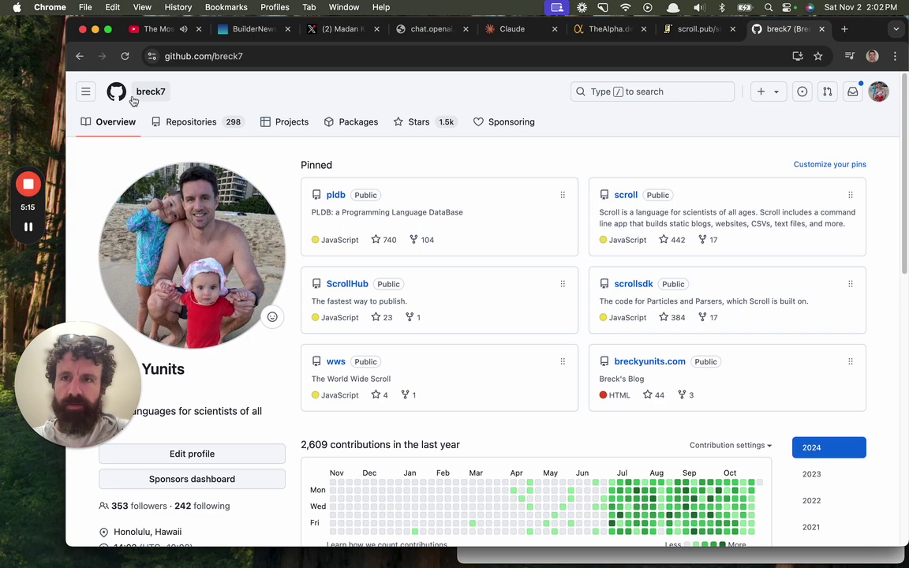
{"action": "double_click", "coordinate": [253, 56]}
{"action": "key", "text": "BackSpace"}
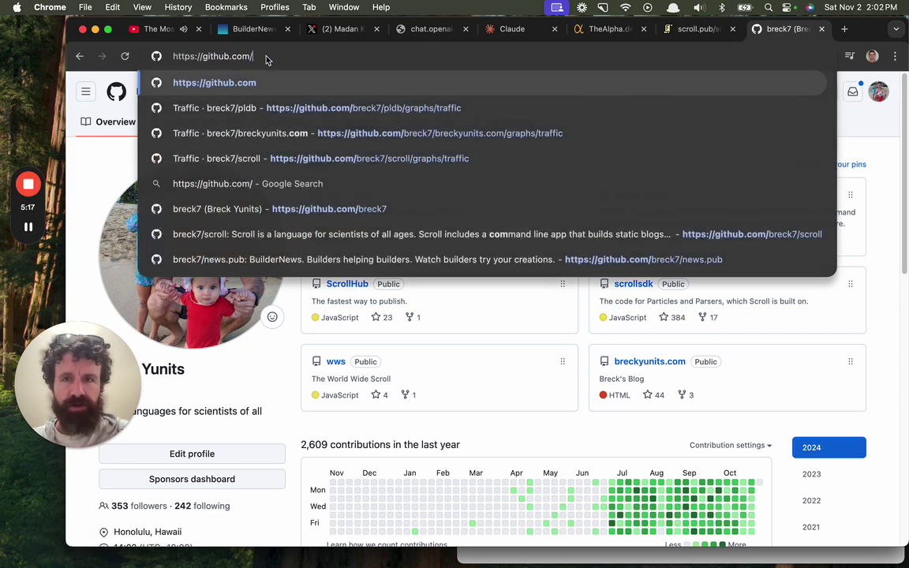
{"action": "key", "text": "Return"}
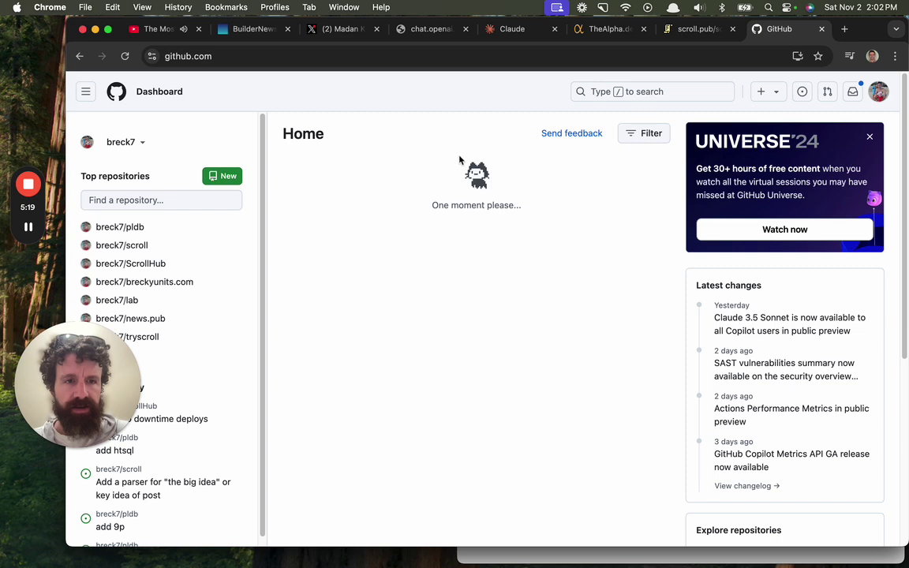
{"action": "scroll", "coordinate": [441, 158], "scroll_direction": "down", "scroll_amount": 1}
{"action": "scroll", "coordinate": [449, 164], "scroll_direction": "down", "scroll_amount": 3}
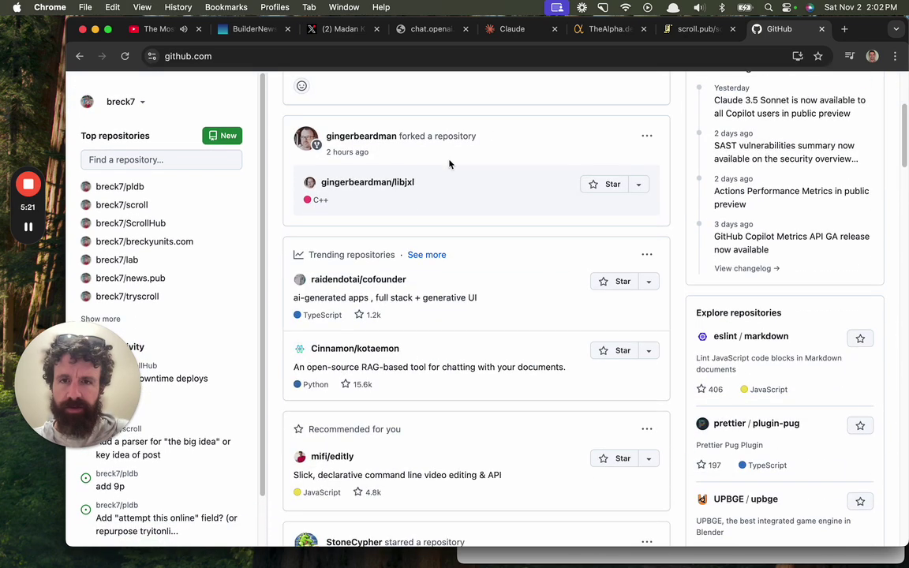
{"action": "scroll", "coordinate": [449, 163], "scroll_direction": "up", "scroll_amount": 2}
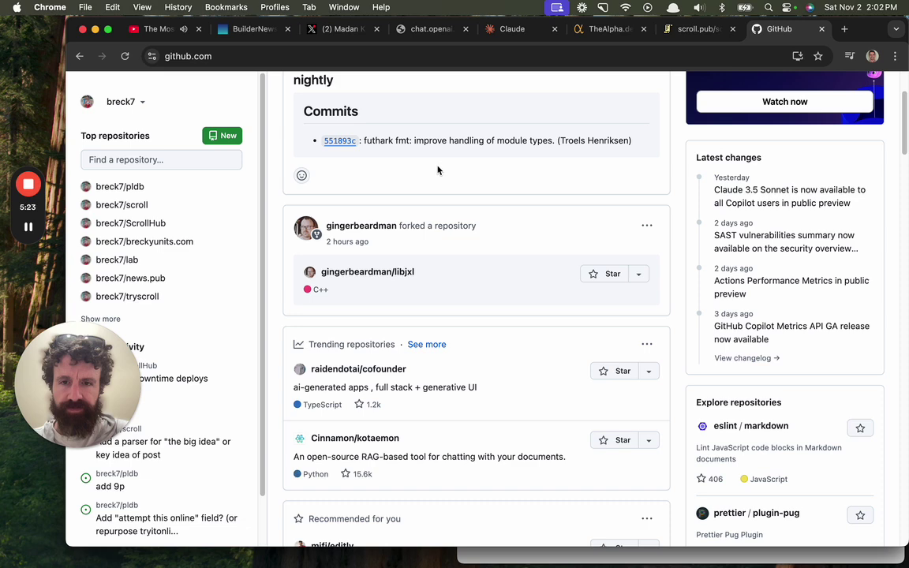
Open the cofounder repository from the feed and look over its README outline and edit option.
{"action": "left_click", "coordinate": [401, 377]}
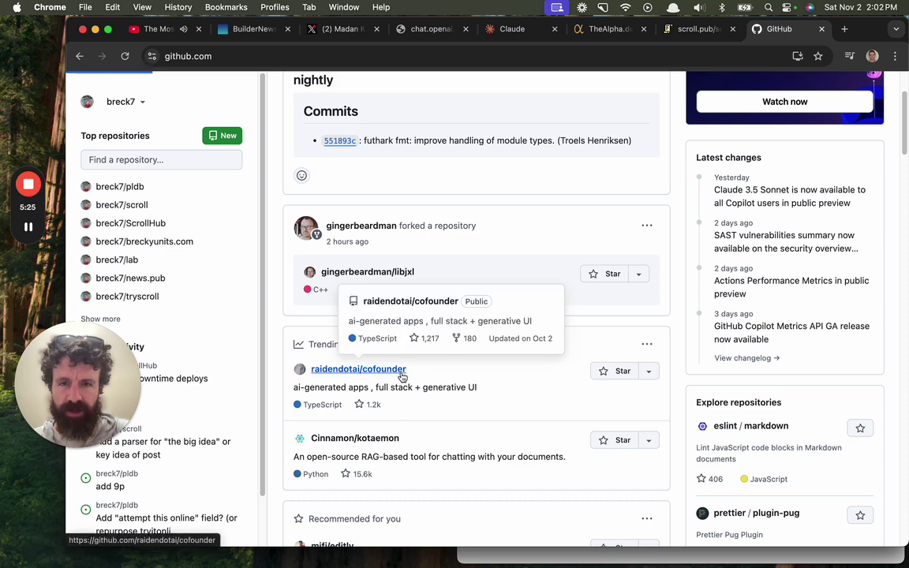
{"action": "scroll", "coordinate": [386, 357], "scroll_direction": "down", "scroll_amount": 3}
{"action": "scroll", "coordinate": [529, 253], "scroll_direction": "down", "scroll_amount": 5}
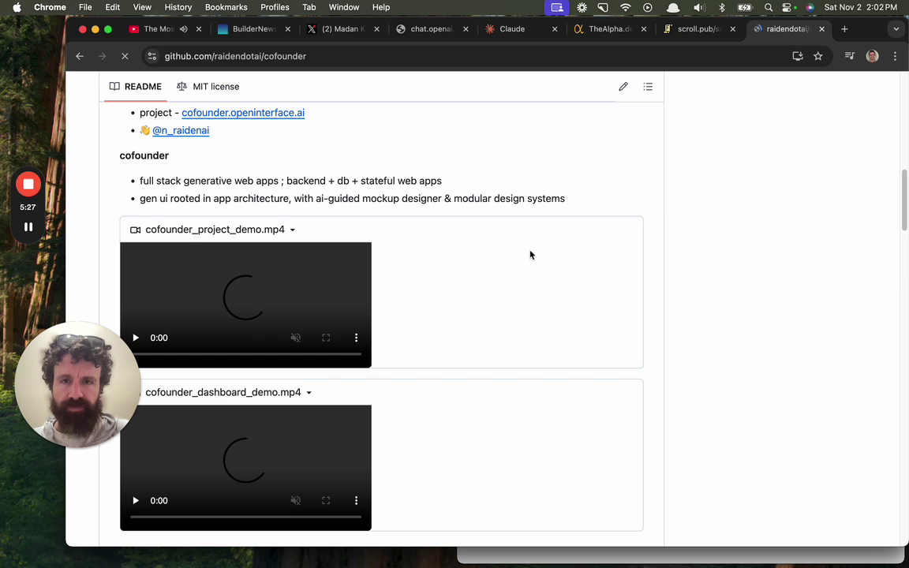
{"action": "scroll", "coordinate": [614, 138], "scroll_direction": "up", "scroll_amount": 3}
{"action": "scroll", "coordinate": [661, 209], "scroll_direction": "up", "scroll_amount": 3}
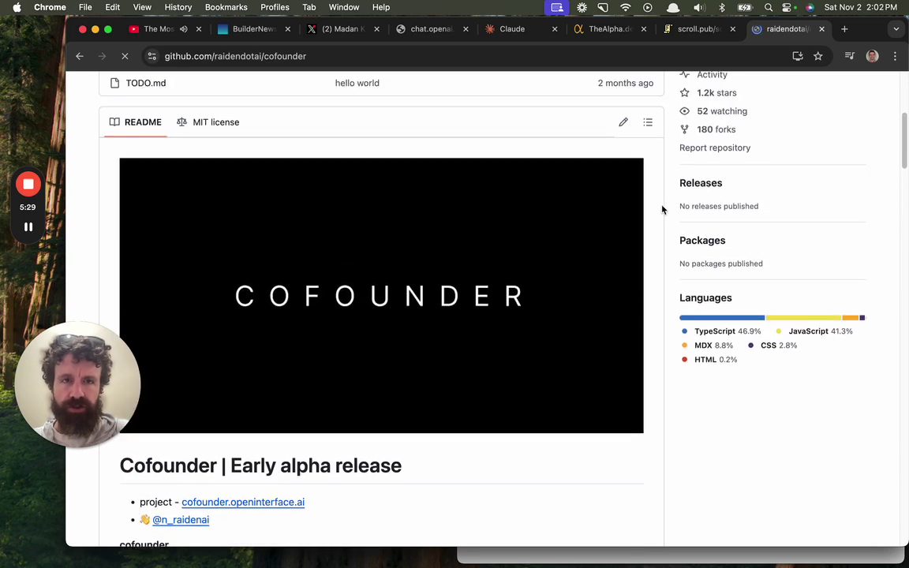
{"action": "left_click", "coordinate": [648, 138]}
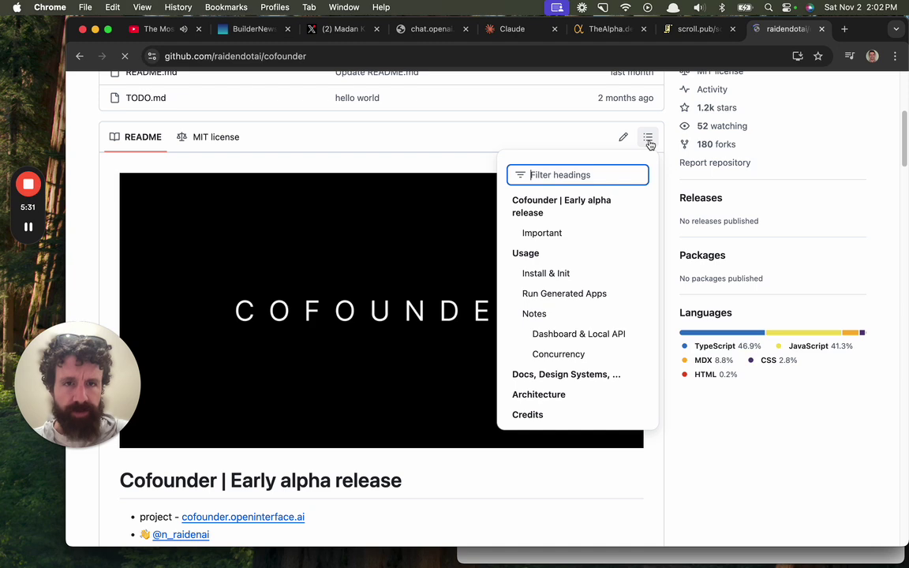
{"action": "left_click", "coordinate": [648, 139]}
{"action": "left_click", "coordinate": [624, 139]}
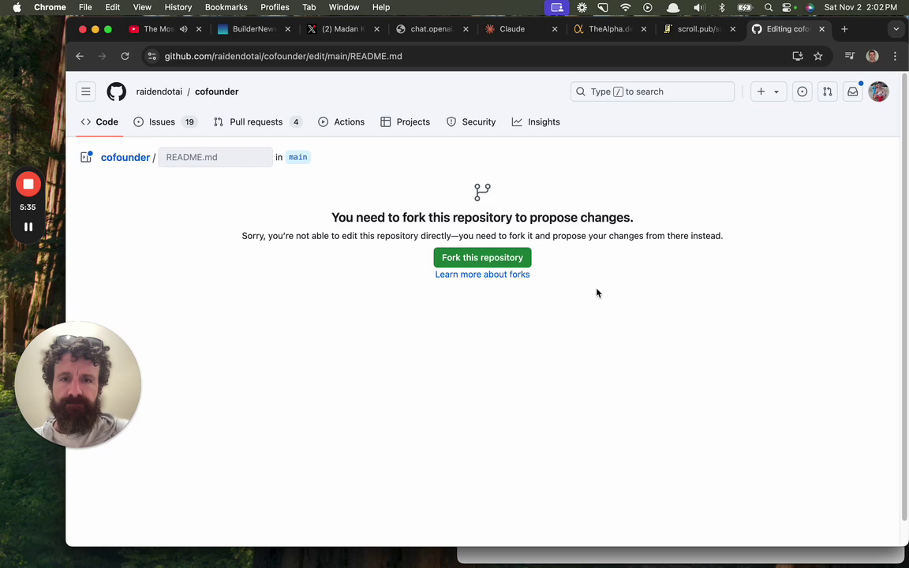
Open the README.md file page and switch it to the raw plain-text view.
{"action": "left_click", "coordinate": [79, 56]}
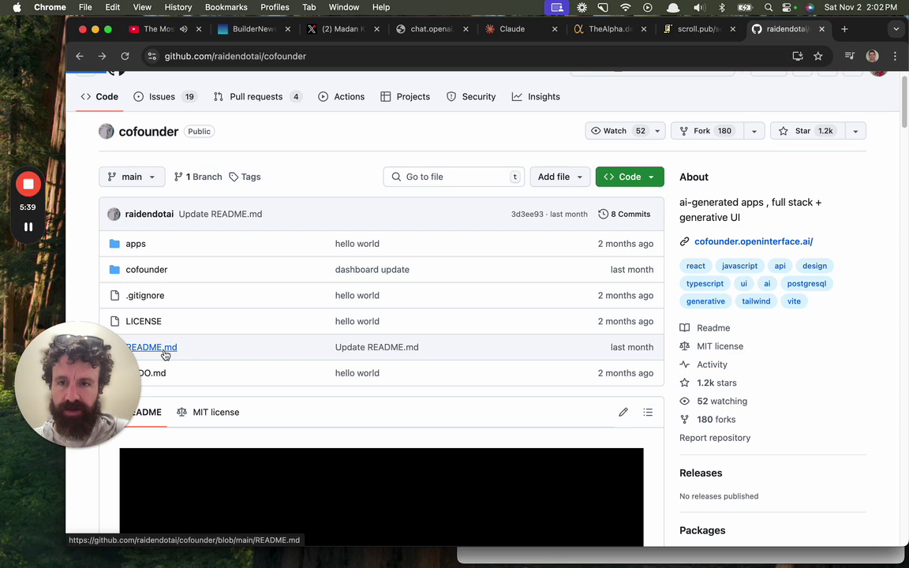
{"action": "left_click", "coordinate": [158, 348]}
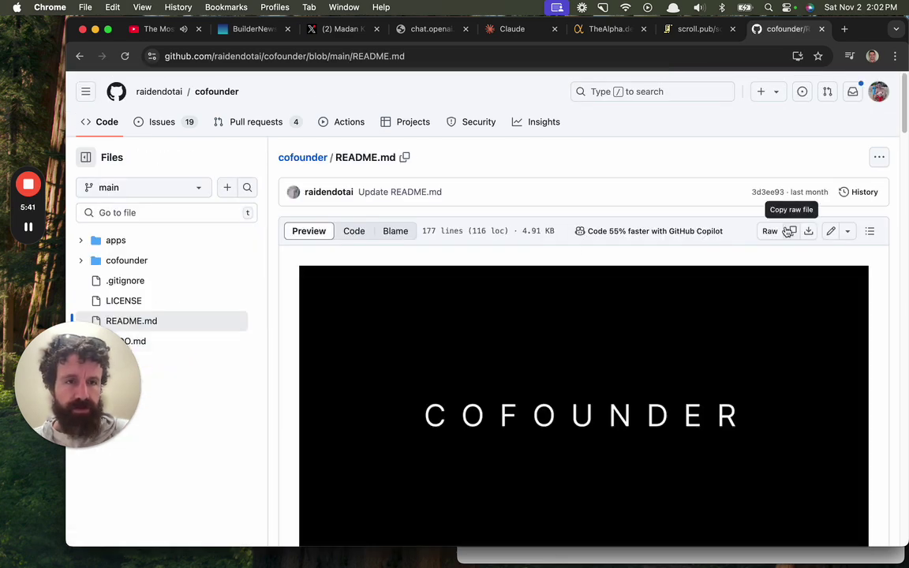
{"action": "left_click", "coordinate": [771, 231]}
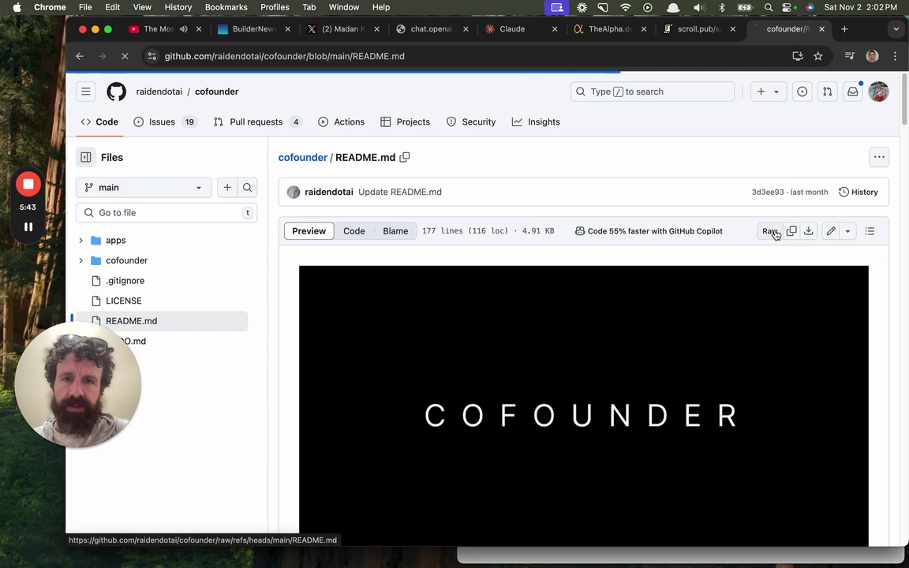
Select the raw README text and send it as a prompt in the TheAlpha.dev chat.
{"action": "key", "text": "super+a"}
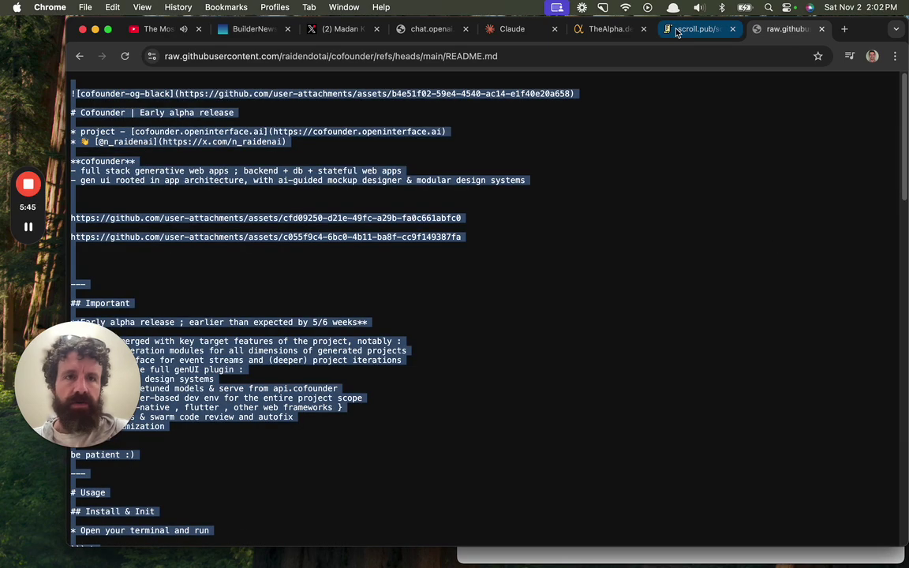
{"action": "left_click", "coordinate": [695, 28]}
{"action": "left_click", "coordinate": [605, 30]}
{"action": "key", "text": "super+v"}
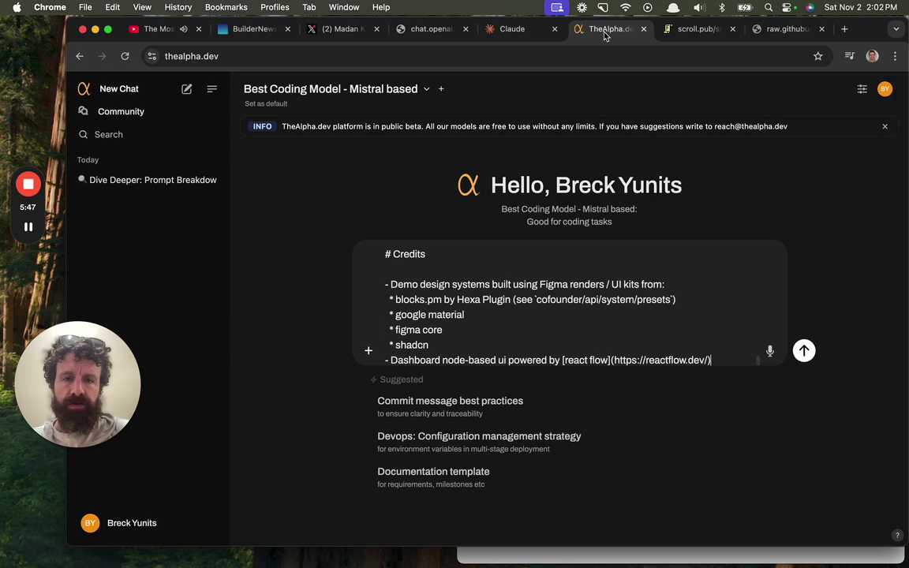
{"action": "key", "text": "Return"}
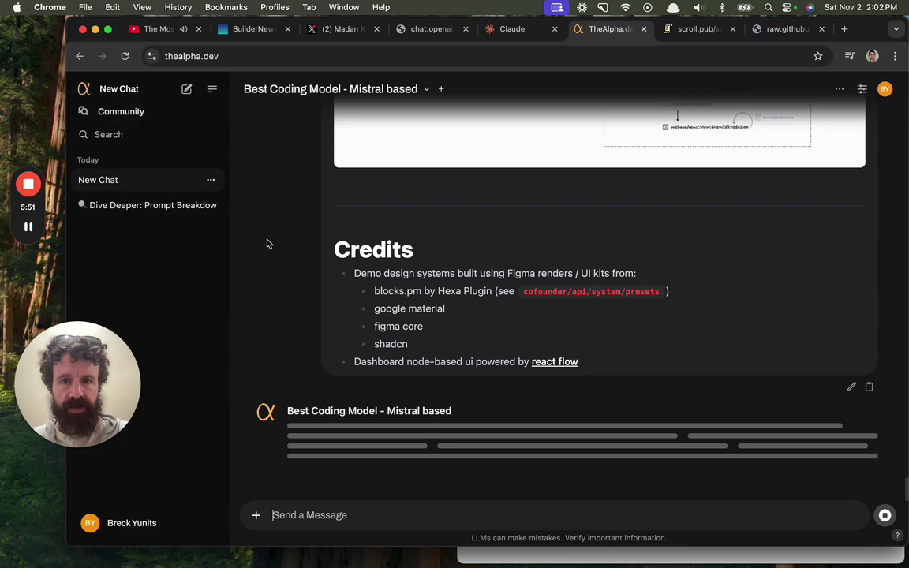
Scroll through the Scroll-markup reply while the model generates it.
{"action": "scroll", "coordinate": [360, 236], "scroll_direction": "up", "scroll_amount": 3}
{"action": "scroll", "coordinate": [361, 236], "scroll_direction": "down", "scroll_amount": 5}
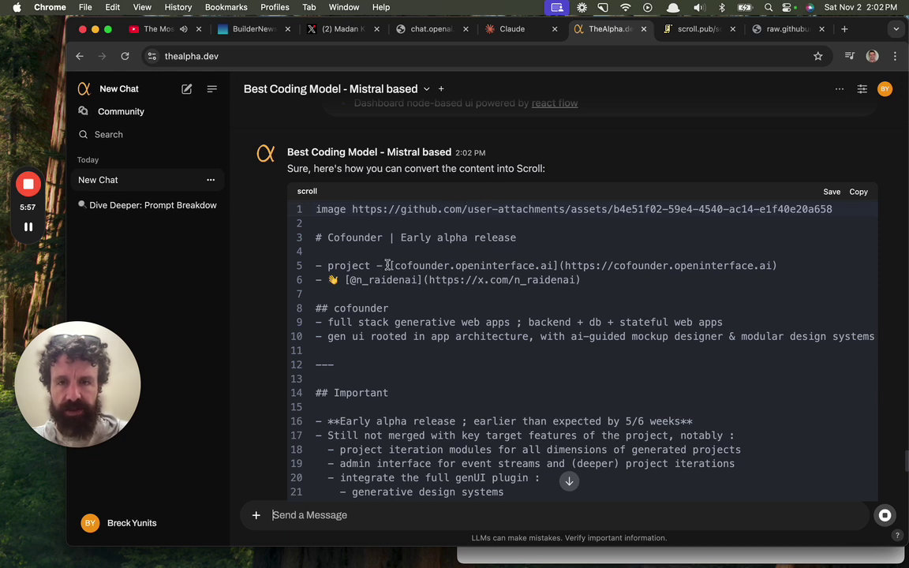
{"action": "scroll", "coordinate": [384, 236], "scroll_direction": "down", "scroll_amount": 1}
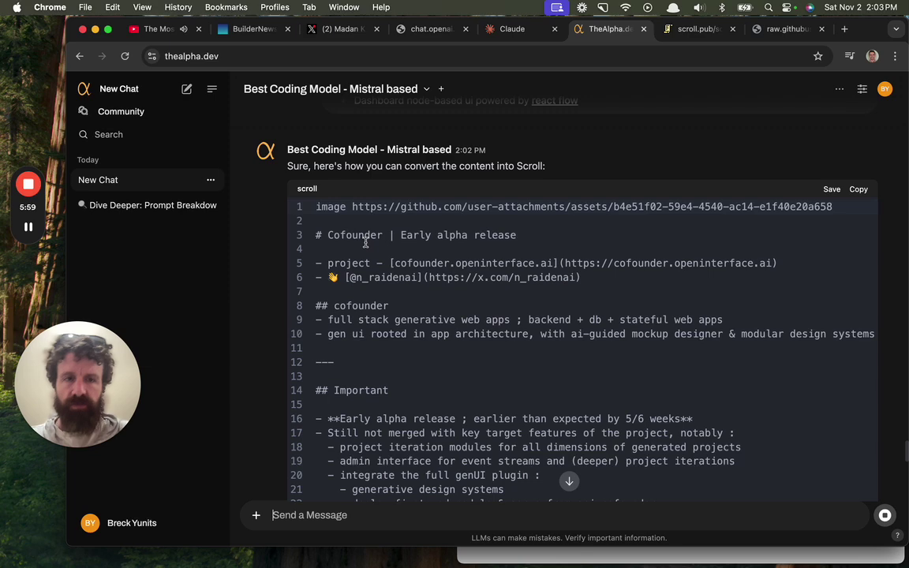
{"action": "scroll", "coordinate": [367, 252], "scroll_direction": "down", "scroll_amount": 5}
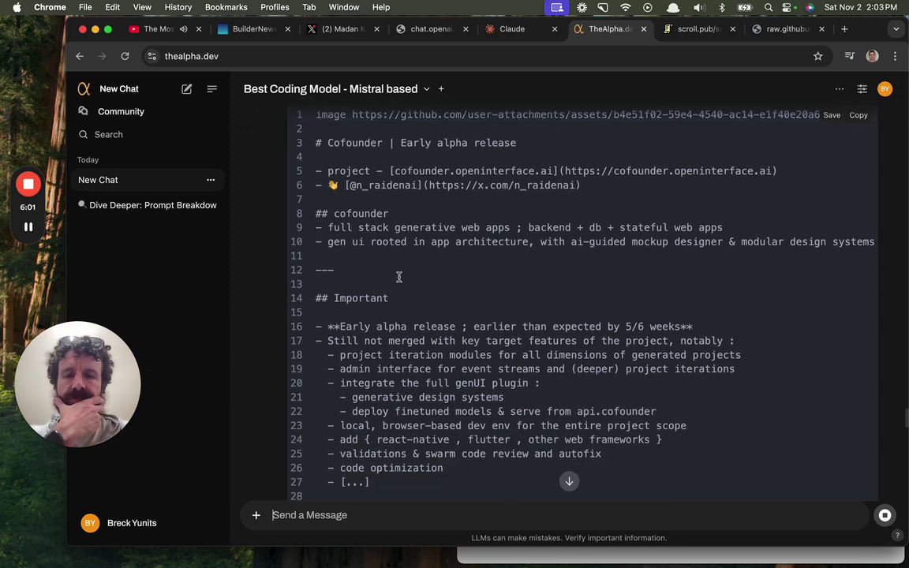
{"action": "scroll", "coordinate": [378, 247], "scroll_direction": "down", "scroll_amount": 1}
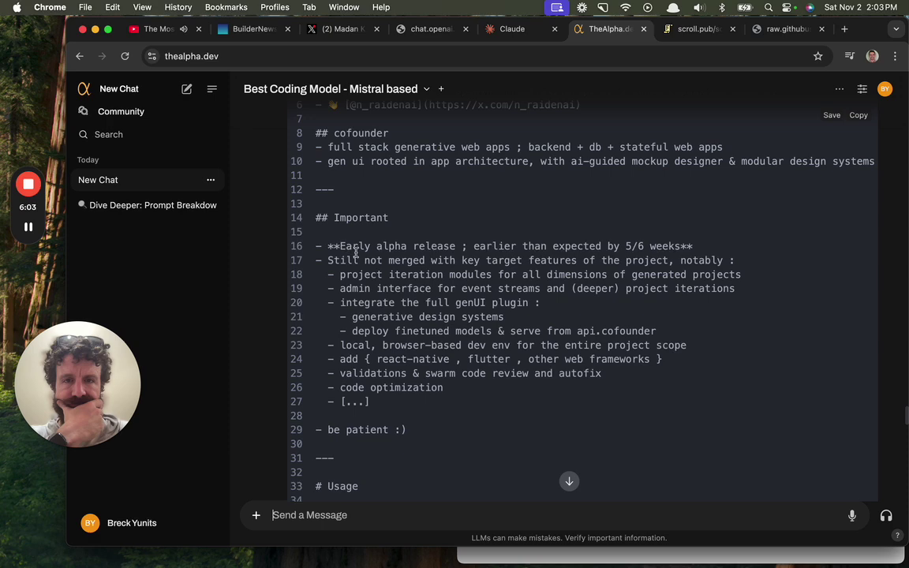
{"action": "scroll", "coordinate": [652, 253], "scroll_direction": "down", "scroll_amount": 6}
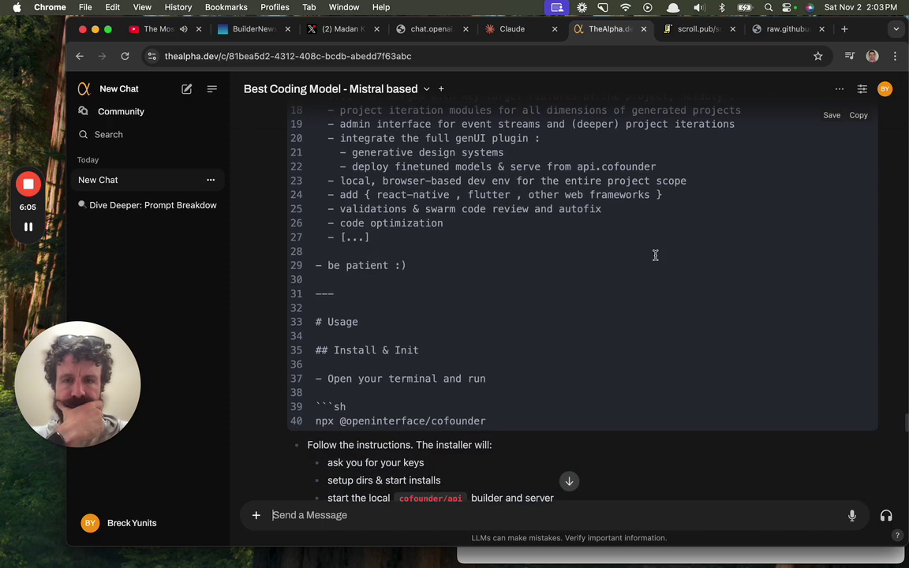
{"action": "scroll", "coordinate": [653, 255], "scroll_direction": "down", "scroll_amount": 7}
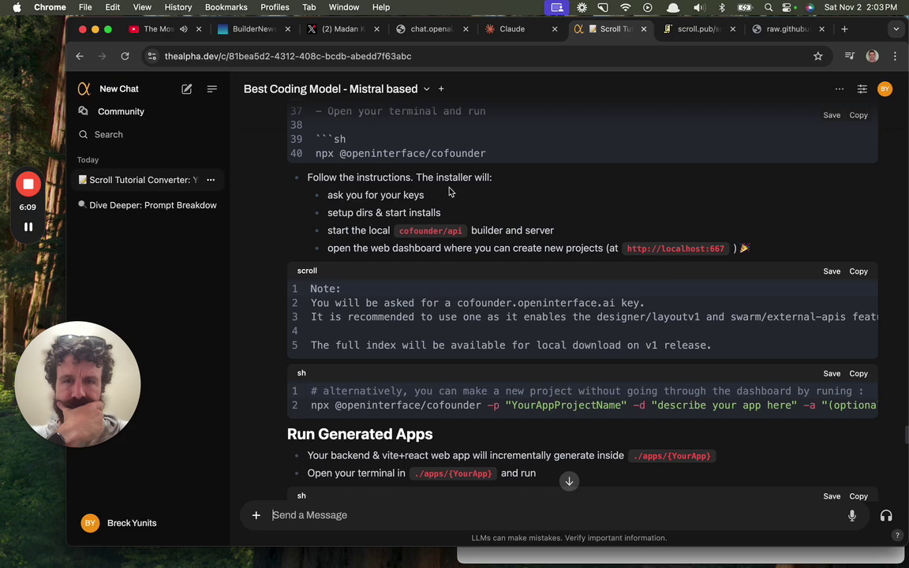
{"action": "scroll", "coordinate": [450, 192], "scroll_direction": "down", "scroll_amount": 6}
{"action": "scroll", "coordinate": [448, 189], "scroll_direction": "down", "scroll_amount": 13}
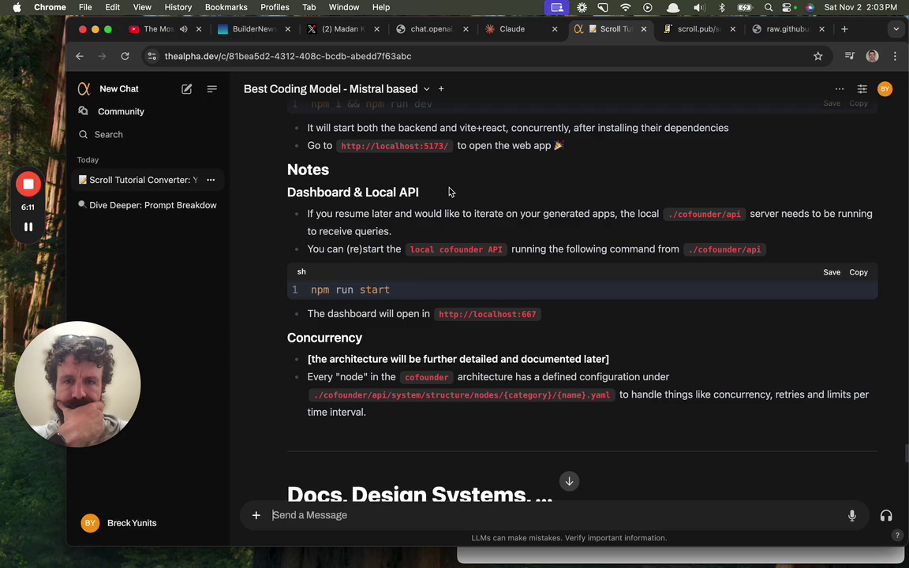
{"action": "scroll", "coordinate": [449, 192], "scroll_direction": "down", "scroll_amount": 6}
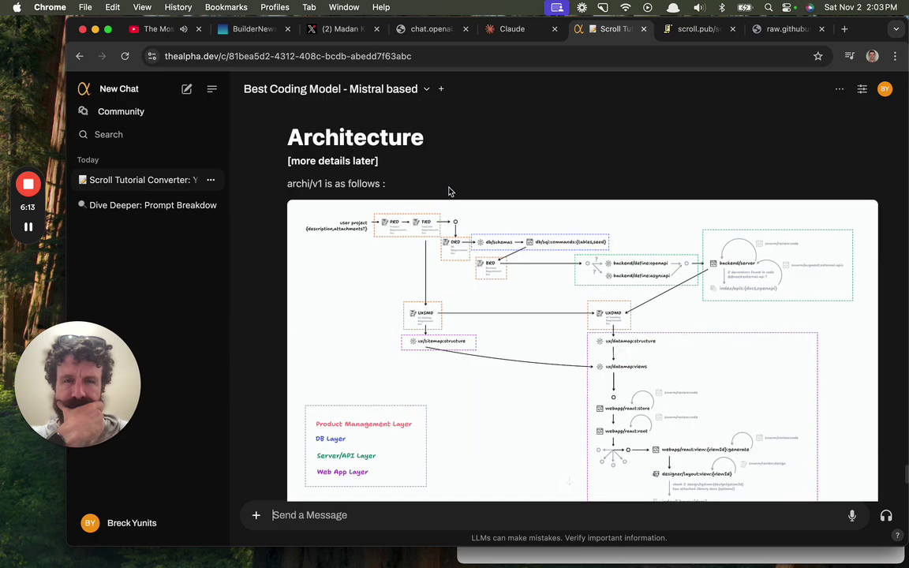
{"action": "scroll", "coordinate": [450, 192], "scroll_direction": "down", "scroll_amount": 12}
{"action": "scroll", "coordinate": [448, 192], "scroll_direction": "up", "scroll_amount": 20}
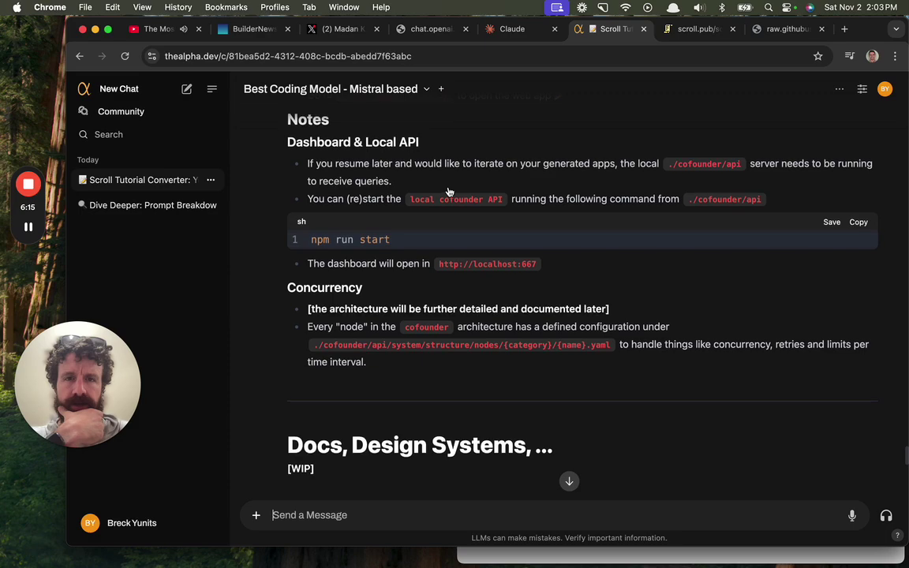
{"action": "scroll", "coordinate": [449, 190], "scroll_direction": "up", "scroll_amount": 15}
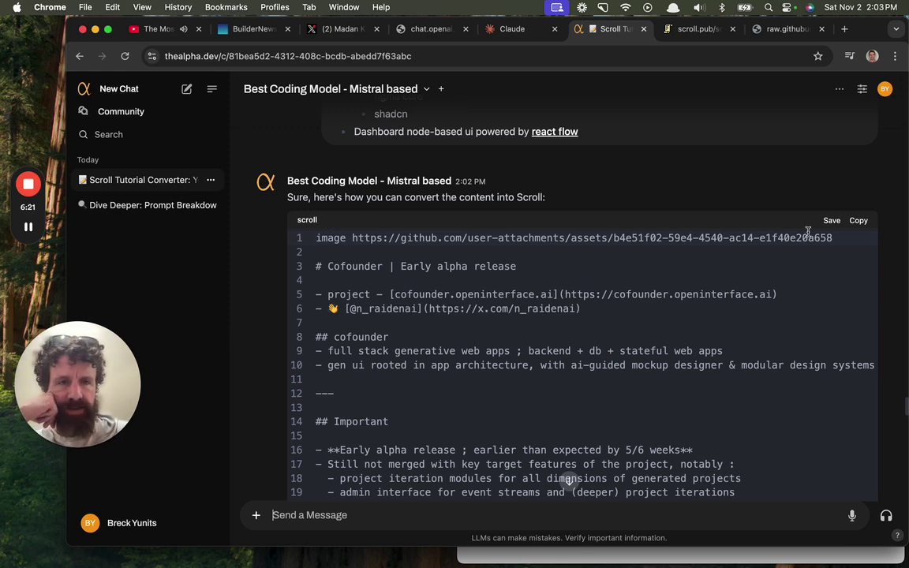
Copy the converted Scroll code block and review the finished reply.
{"action": "left_click", "coordinate": [852, 224]}
{"action": "scroll", "coordinate": [665, 292], "scroll_direction": "down", "scroll_amount": 13}
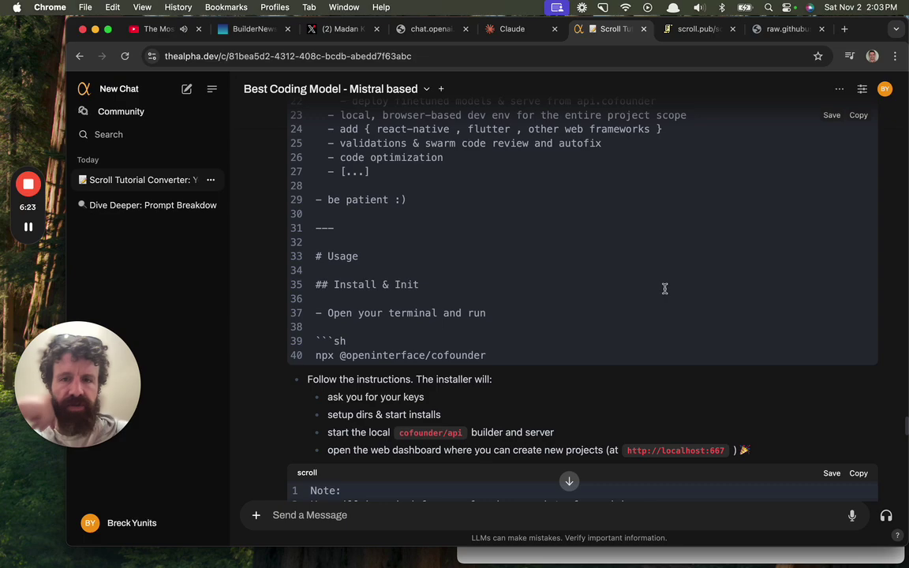
{"action": "scroll", "coordinate": [663, 287], "scroll_direction": "up", "scroll_amount": 6}
{"action": "scroll", "coordinate": [663, 269], "scroll_direction": "up", "scroll_amount": 8}
{"action": "scroll", "coordinate": [660, 269], "scroll_direction": "down", "scroll_amount": 20}
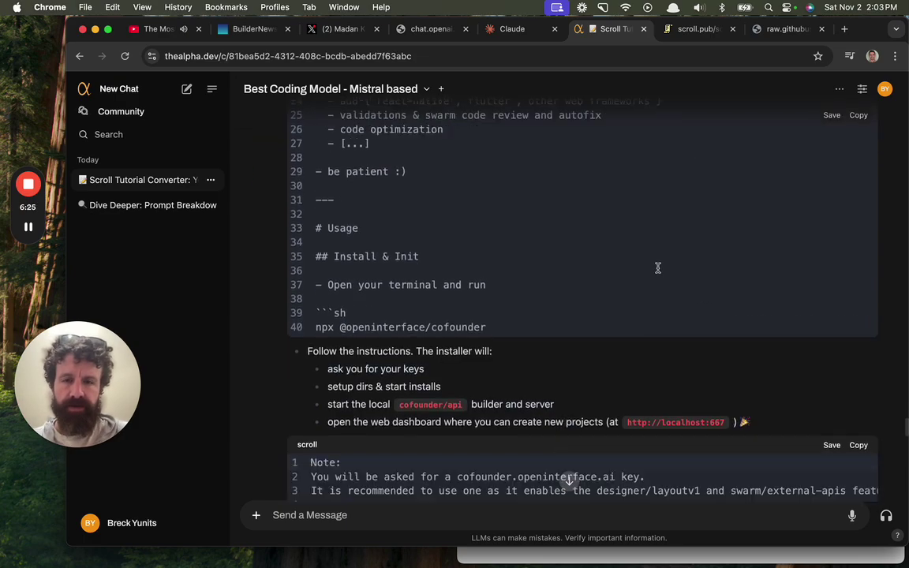
{"action": "scroll", "coordinate": [658, 269], "scroll_direction": "down", "scroll_amount": 20}
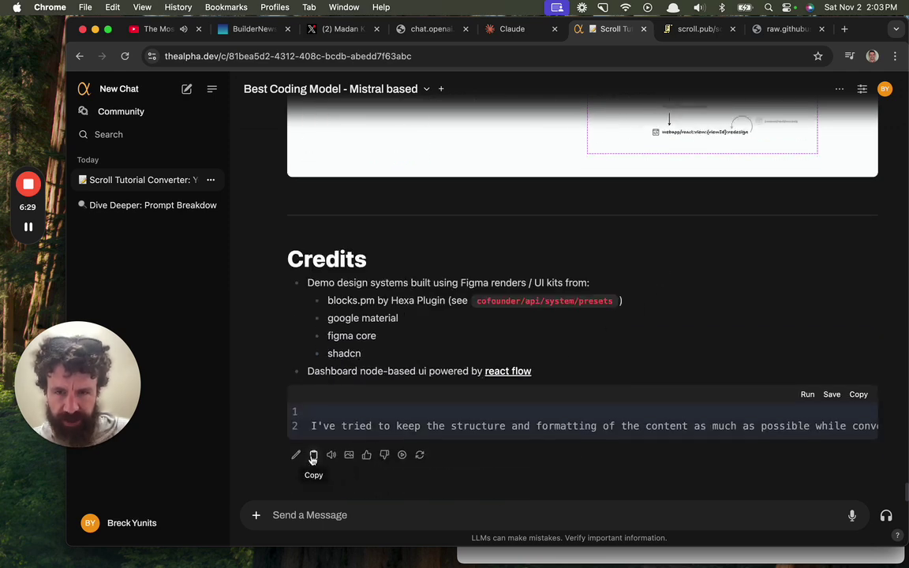
Copy the full reply and paste it over the sample in try.scroll.pub in a new tab, appending '.'.
{"action": "left_click", "coordinate": [313, 457]}
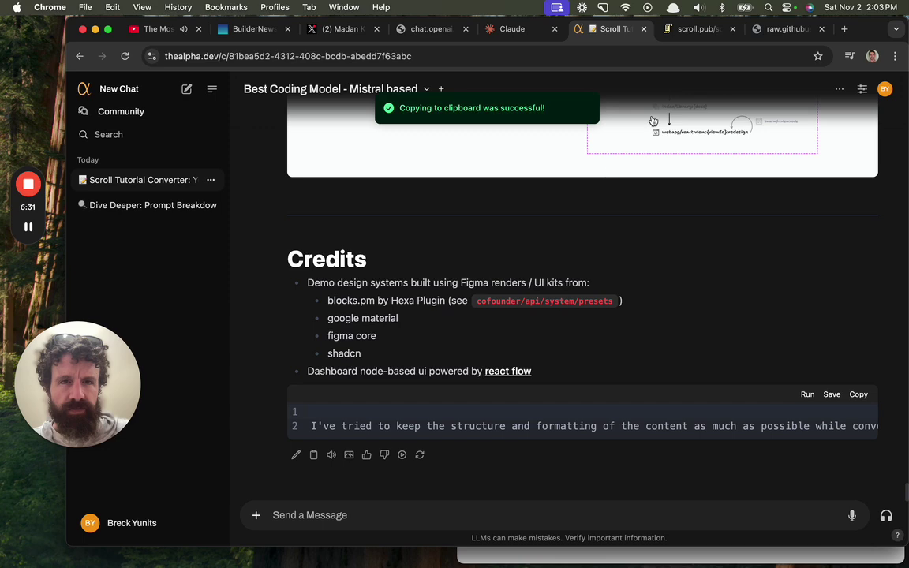
{"action": "key", "text": "super+t"}
{"action": "type", "text": "try.scroll.pub"}
{"action": "key", "text": "Return"}
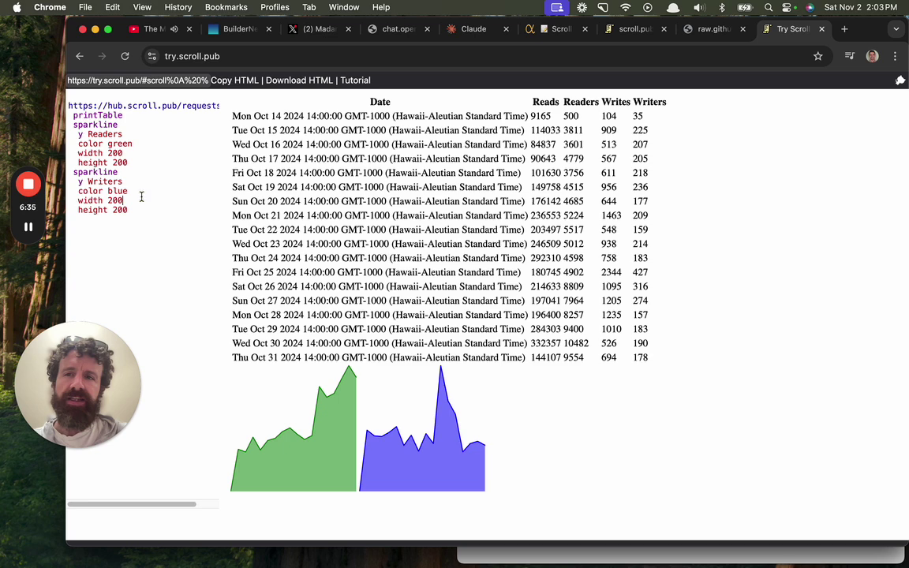
{"action": "key", "text": "super+a"}
{"action": "key", "text": "super+v"}
{"action": "key", "text": "super+a"}
{"action": "key", "text": "Right"}
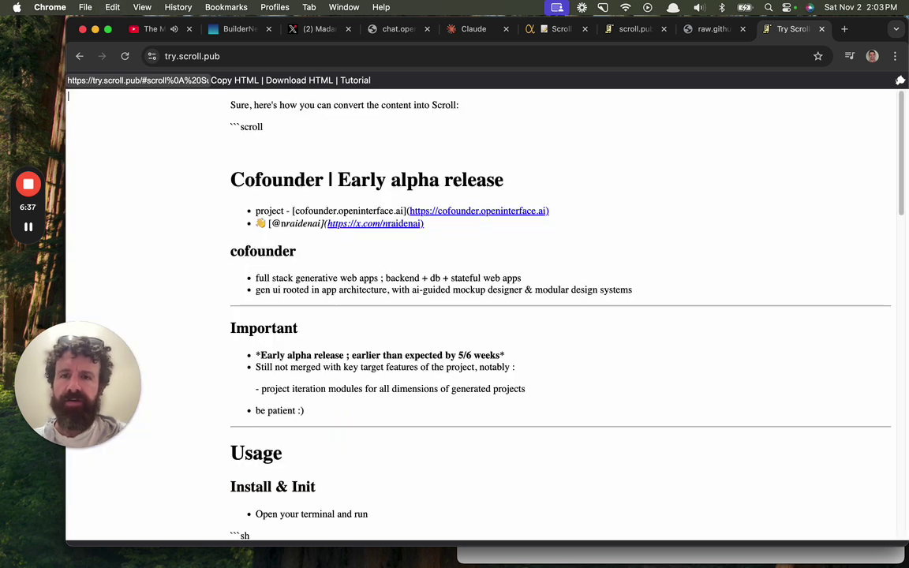
{"action": "type", "text": "."}
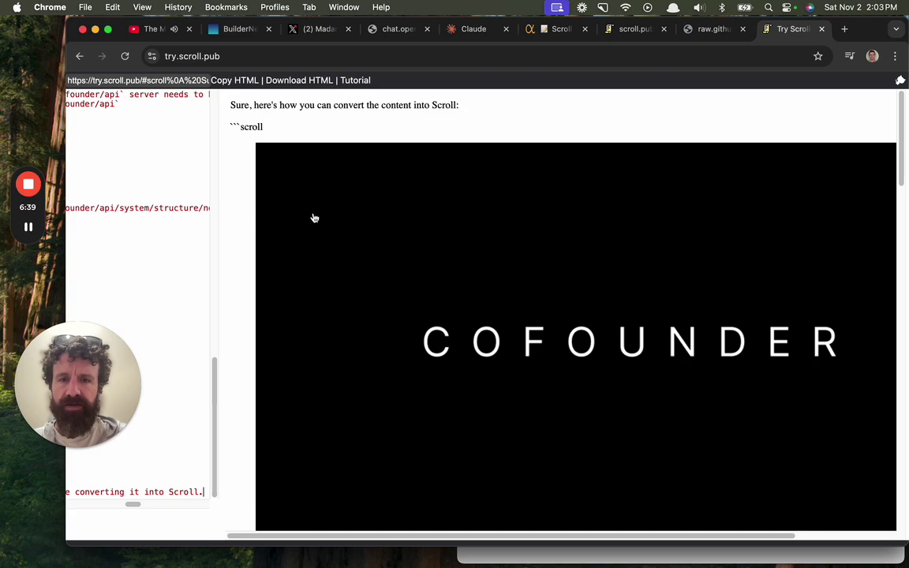
Look over the preview, then close that Try Scroll tab.
{"action": "scroll", "coordinate": [178, 411], "scroll_direction": "up", "scroll_amount": 15}
{"action": "scroll", "coordinate": [178, 410], "scroll_direction": "left", "scroll_amount": 3}
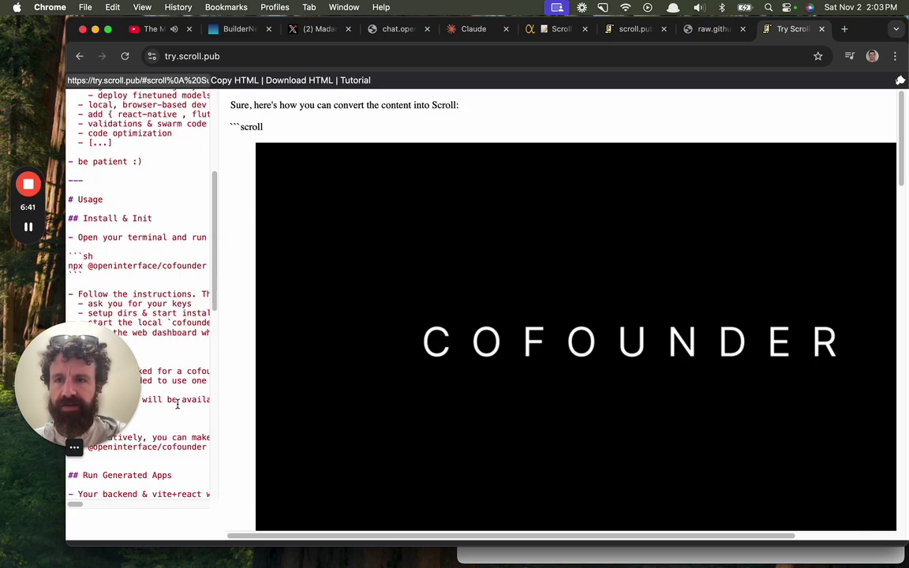
{"action": "scroll", "coordinate": [178, 404], "scroll_direction": "up", "scroll_amount": 5}
{"action": "scroll", "coordinate": [177, 404], "scroll_direction": "down", "scroll_amount": 15}
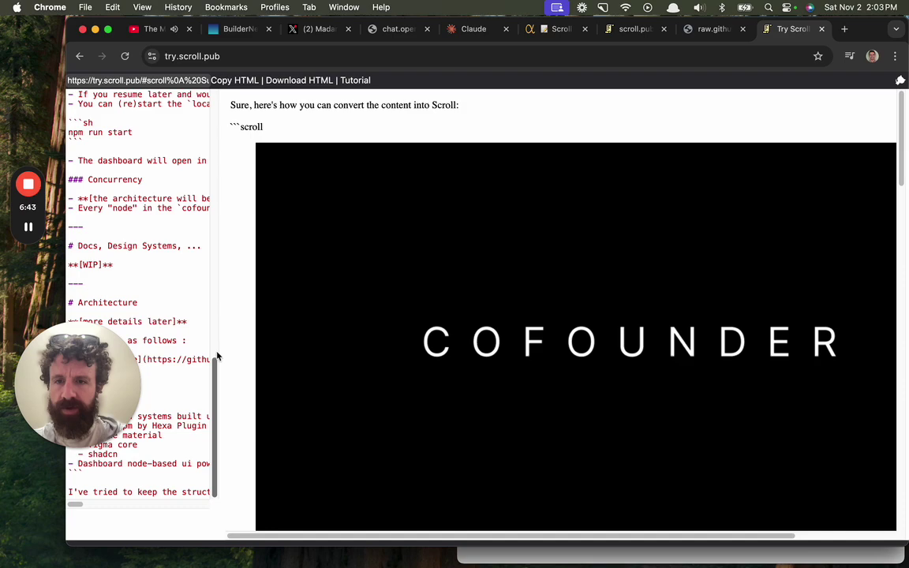
{"action": "key", "text": "cmd+w"}
Load try.scroll.pub in a new private window and paste the conversion over the sample text.
{"action": "left_click", "coordinate": [895, 56]}
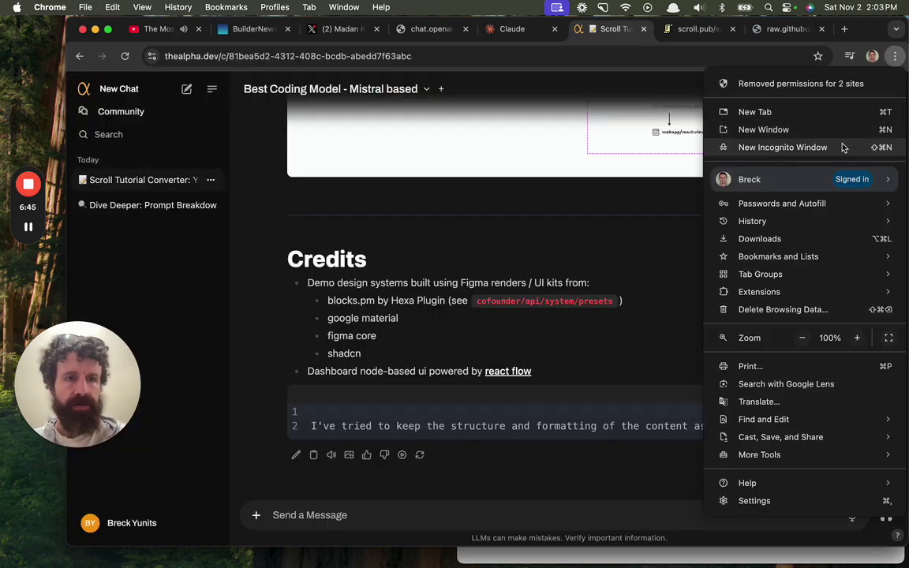
{"action": "left_click", "coordinate": [843, 148]}
{"action": "type", "text": "try.scroll.pub"}
{"action": "key", "text": "Return"}
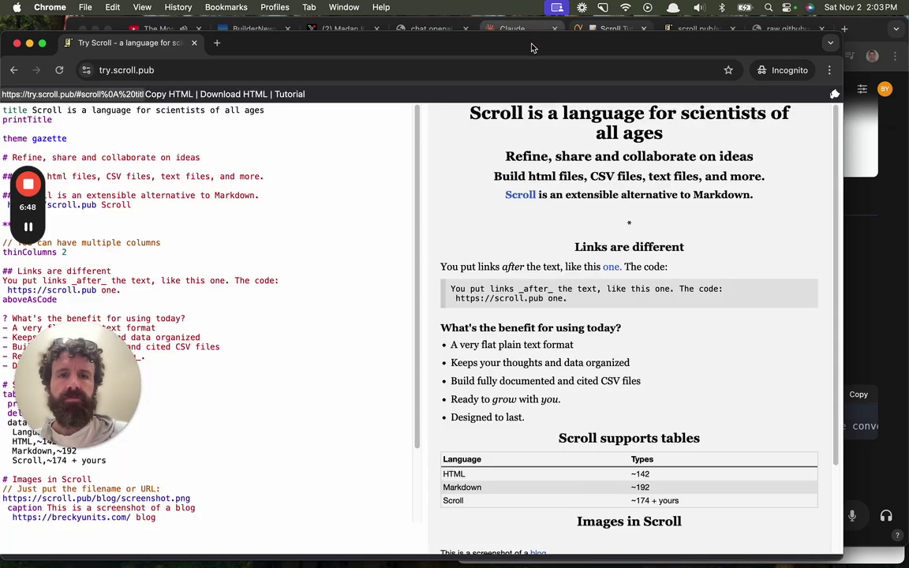
{"action": "left_click_drag", "start_coordinate": [277, 43], "coordinate": [494, 84]}
{"action": "left_click", "coordinate": [496, 247]}
{"action": "key", "text": "cmd+a"}
{"action": "key", "text": "cmd+v"}
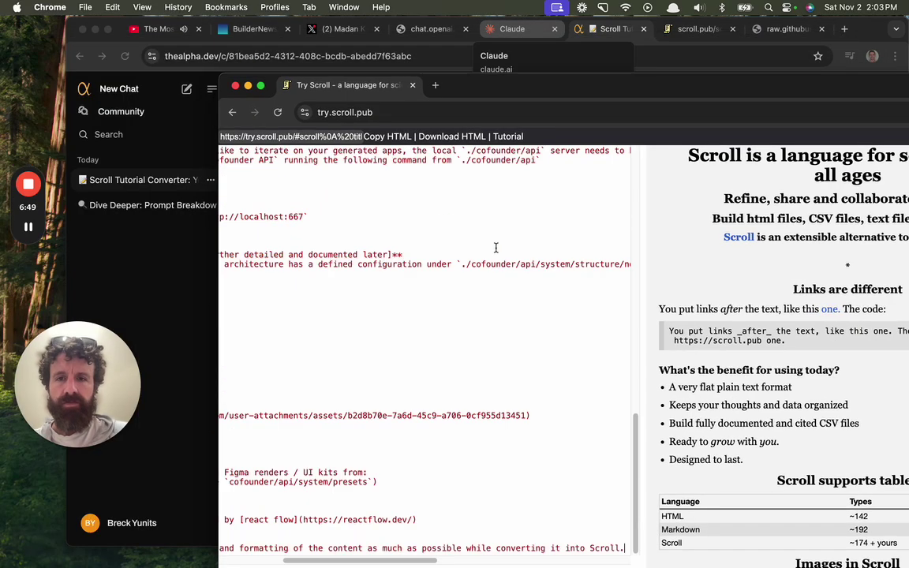
Scroll up through the rendered preview, then return to the TheAlpha.dev chat window.
{"action": "scroll", "coordinate": [409, 285], "scroll_direction": "left", "scroll_amount": 5}
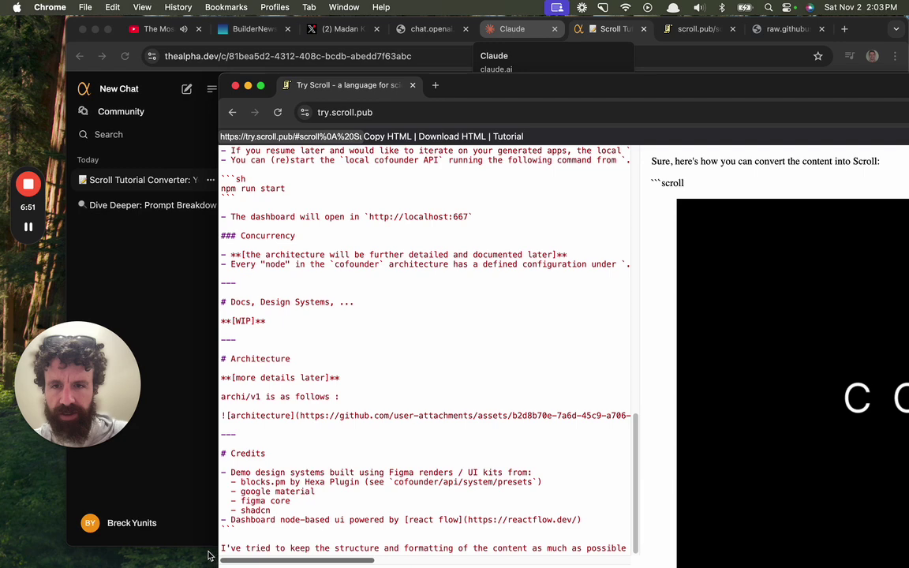
{"action": "scroll", "coordinate": [409, 286], "scroll_direction": "up", "scroll_amount": 2}
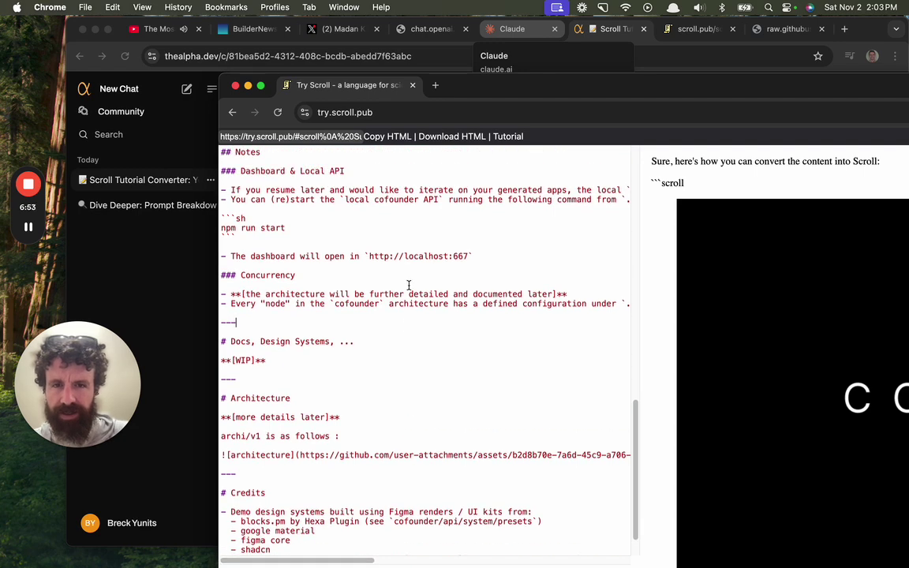
{"action": "scroll", "coordinate": [408, 286], "scroll_direction": "up", "scroll_amount": 9}
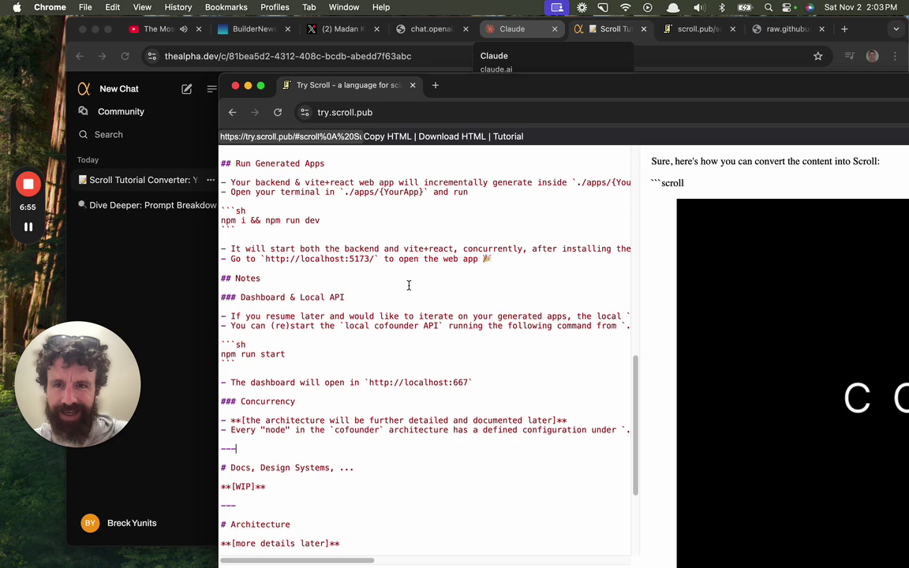
{"action": "scroll", "coordinate": [409, 286], "scroll_direction": "up", "scroll_amount": 4}
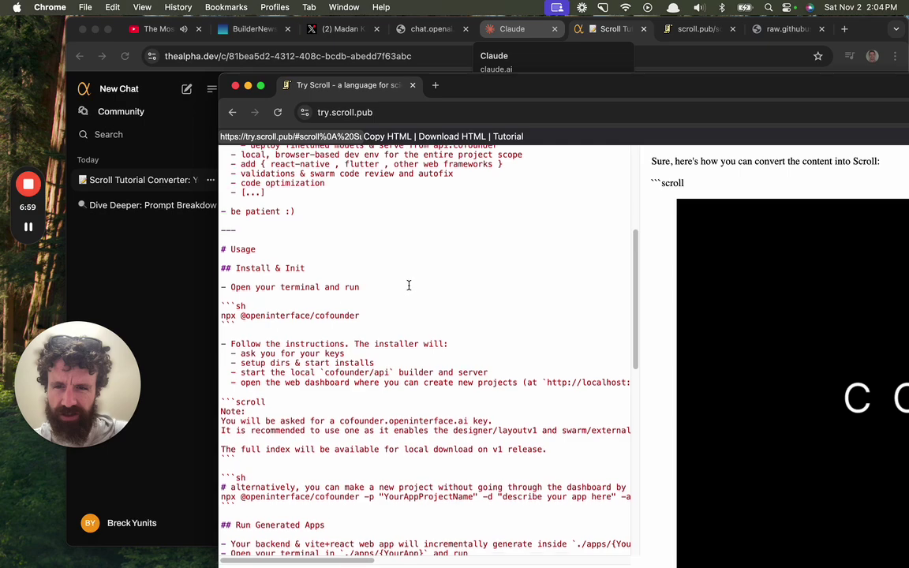
{"action": "scroll", "coordinate": [409, 285], "scroll_direction": "up", "scroll_amount": 3}
{"action": "scroll", "coordinate": [403, 285], "scroll_direction": "up", "scroll_amount": 9}
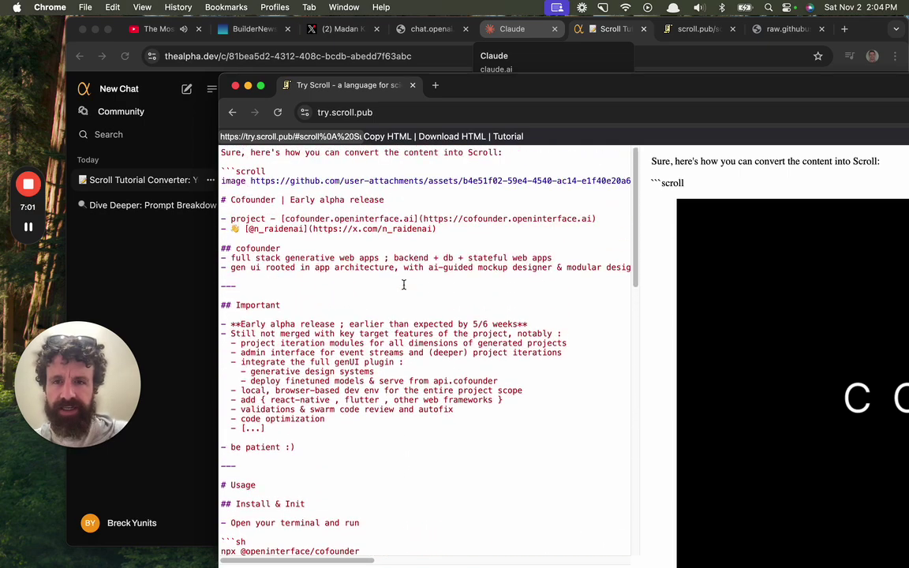
{"action": "left_click", "coordinate": [174, 244]}
Check the chat's model list and glance at the ChatGPT and Claude tabs before returning.
{"action": "scroll", "coordinate": [316, 247], "scroll_direction": "up", "scroll_amount": 20}
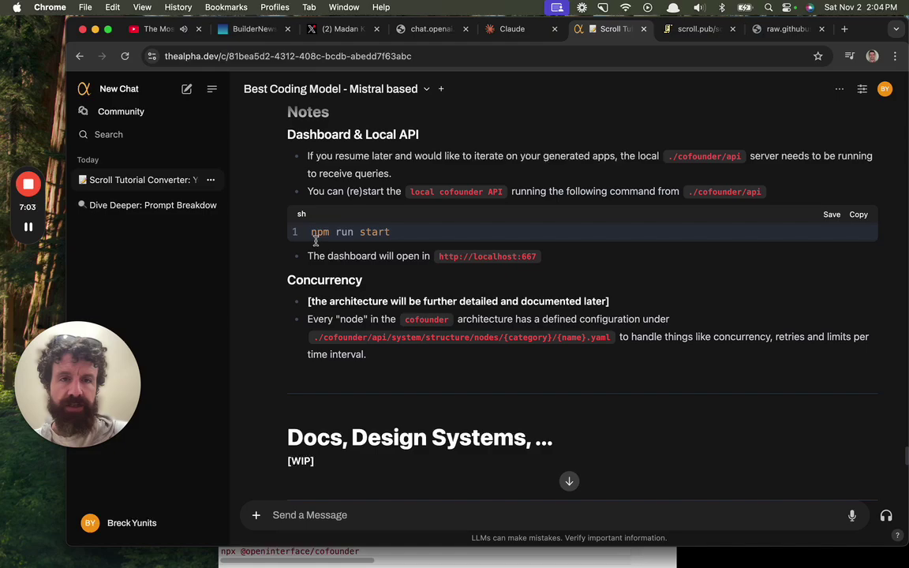
{"action": "scroll", "coordinate": [315, 247], "scroll_direction": "down", "scroll_amount": 5}
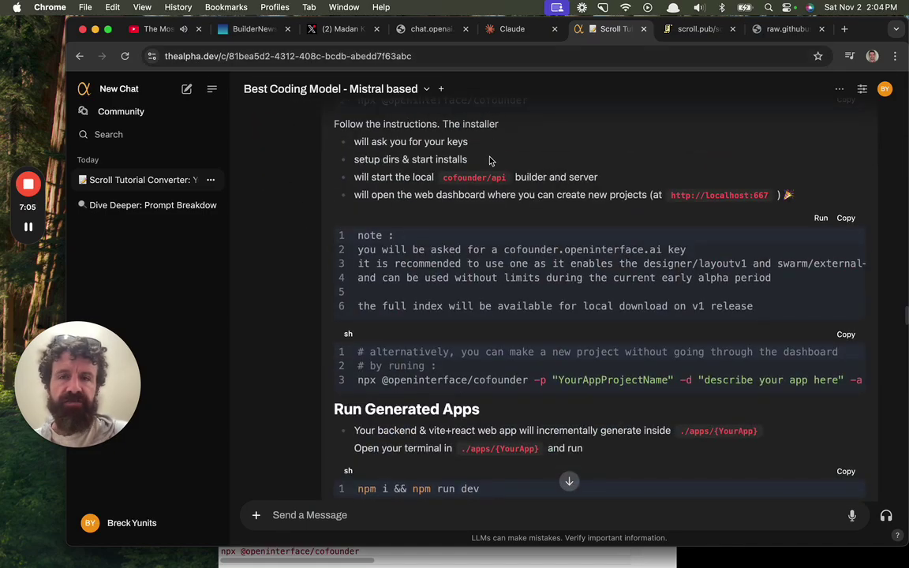
{"action": "scroll", "coordinate": [494, 160], "scroll_direction": "up", "scroll_amount": 20}
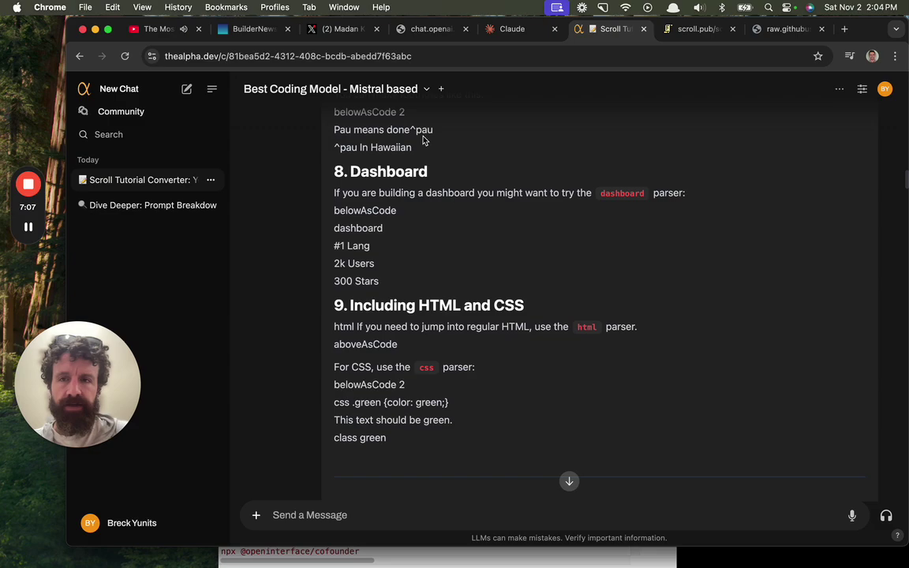
{"action": "scroll", "coordinate": [363, 142], "scroll_direction": "up", "scroll_amount": 10}
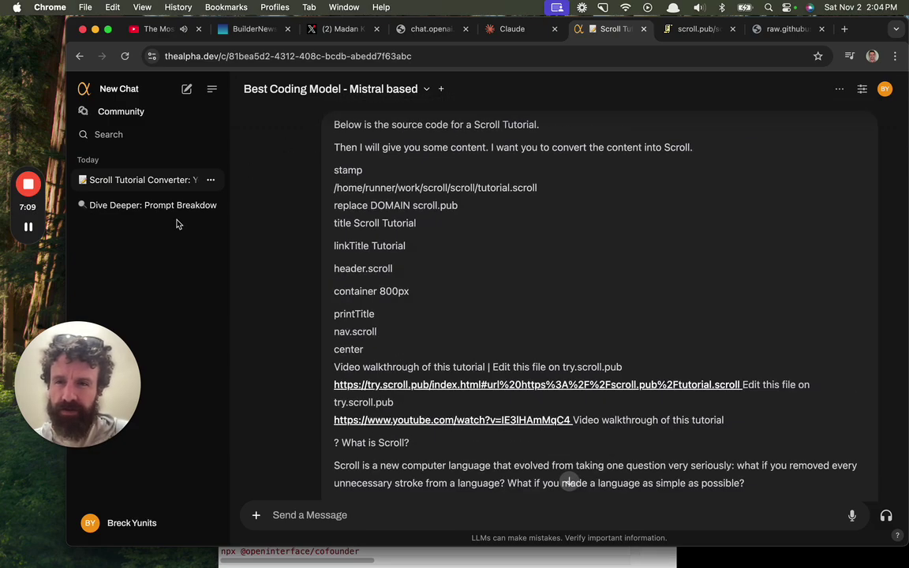
{"action": "left_click", "coordinate": [345, 94]}
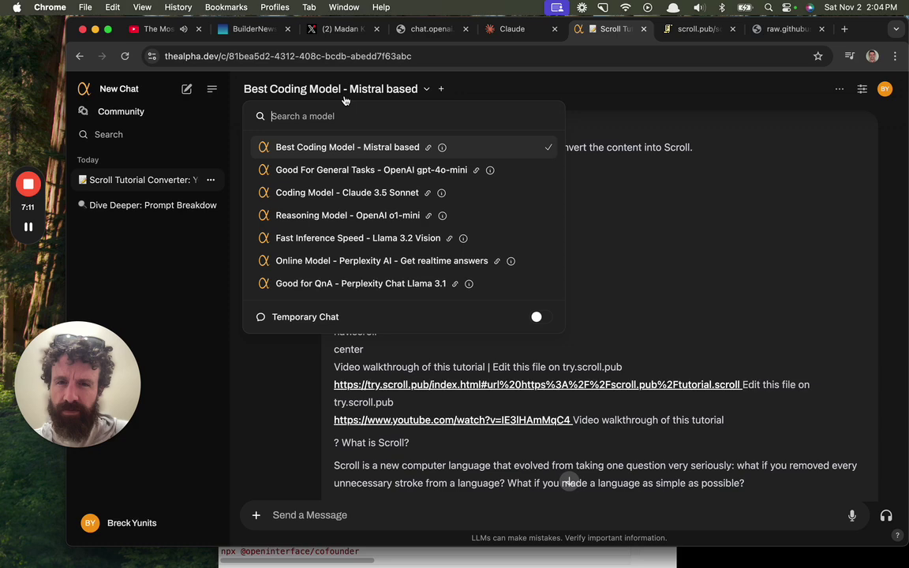
{"action": "left_click", "coordinate": [345, 99]}
{"action": "left_click", "coordinate": [430, 29]}
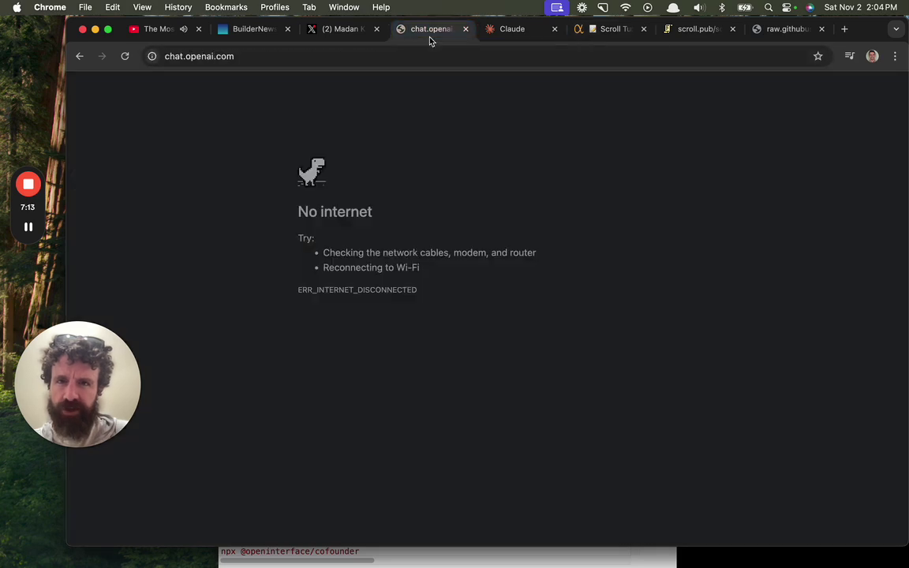
{"action": "left_click", "coordinate": [483, 30]}
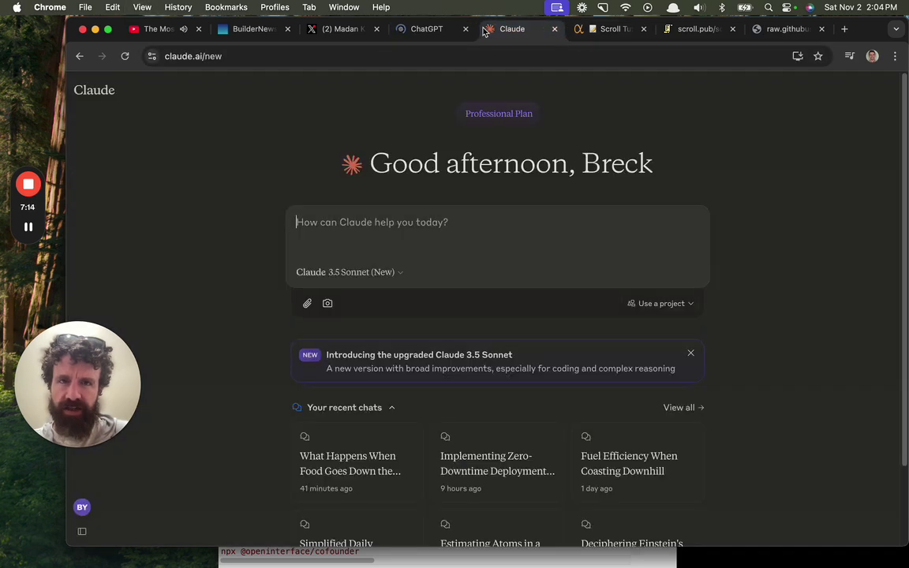
{"action": "left_click", "coordinate": [620, 32]}
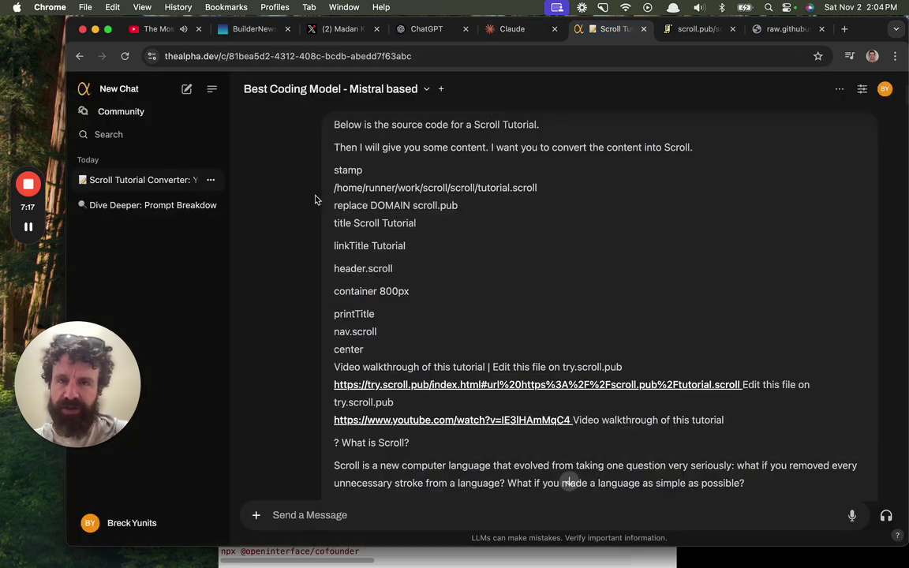
Collapse the chat history sidebar and check the model list again.
{"action": "left_click", "coordinate": [207, 89]}
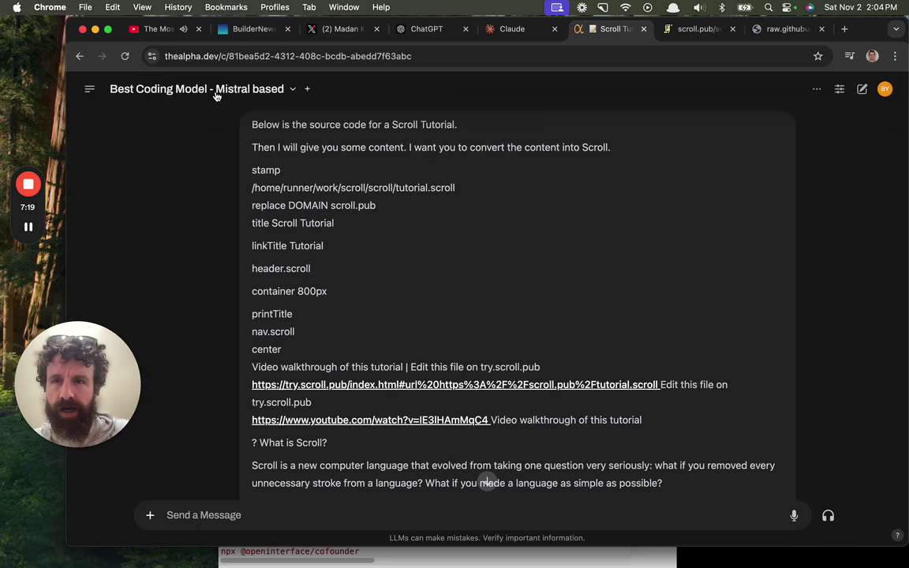
{"action": "left_click", "coordinate": [263, 88]}
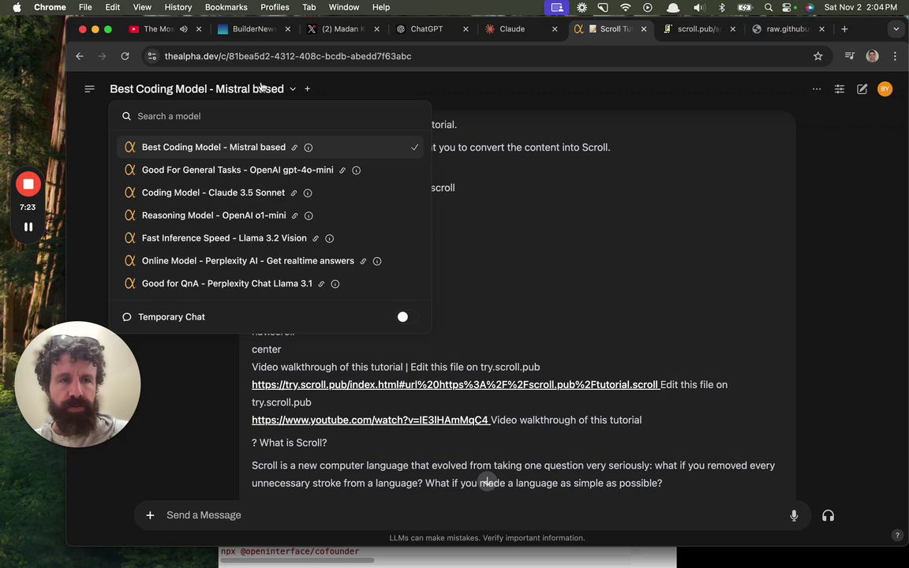
{"action": "left_click", "coordinate": [263, 87]}
{"action": "scroll", "coordinate": [244, 236], "scroll_direction": "down", "scroll_amount": 10}
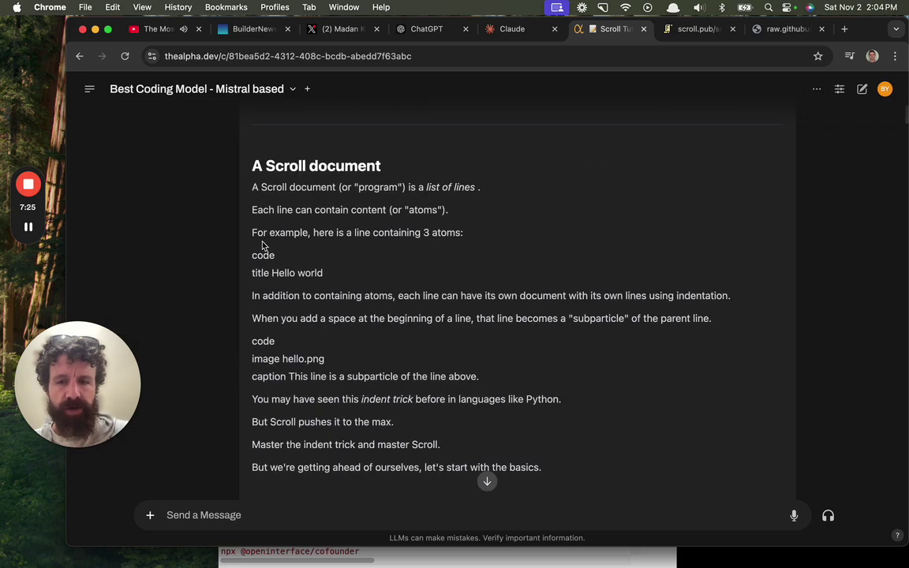
{"action": "scroll", "coordinate": [245, 237], "scroll_direction": "down", "scroll_amount": 15}
Open the chat controls panel, look over its settings, and close it.
{"action": "left_click", "coordinate": [839, 90]}
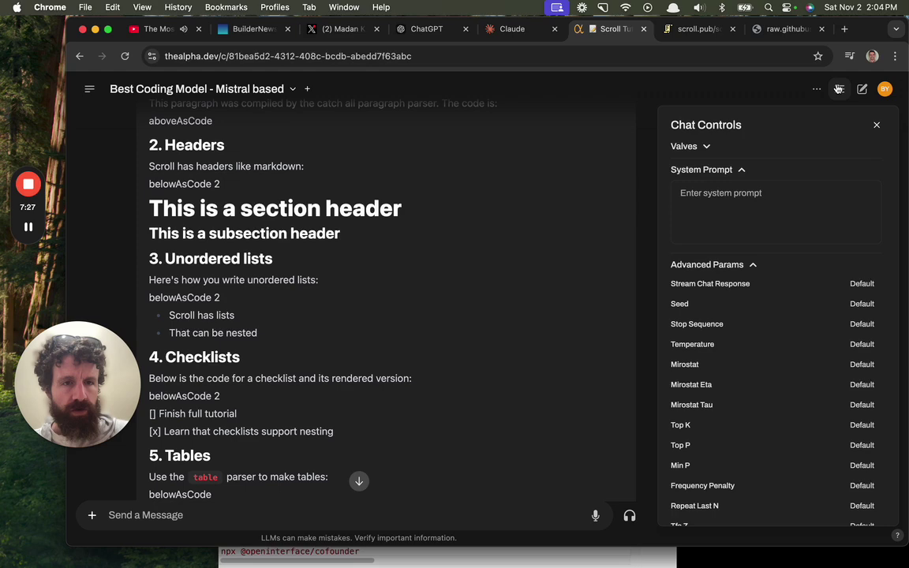
{"action": "scroll", "coordinate": [784, 369], "scroll_direction": "down", "scroll_amount": 3}
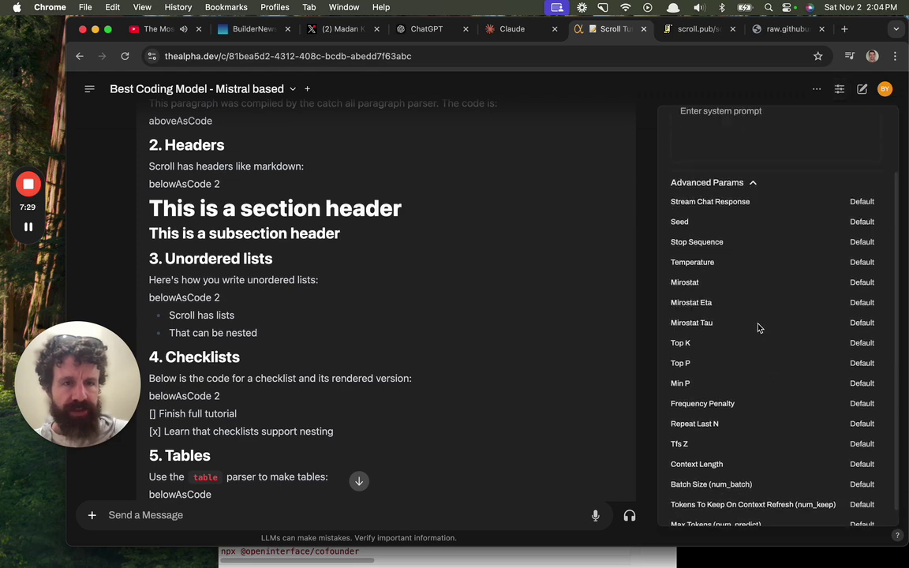
{"action": "scroll", "coordinate": [759, 327], "scroll_direction": "up", "scroll_amount": 3}
{"action": "left_click", "coordinate": [875, 126]}
Open the chat options menu and check the model list twice.
{"action": "left_click", "coordinate": [818, 93]}
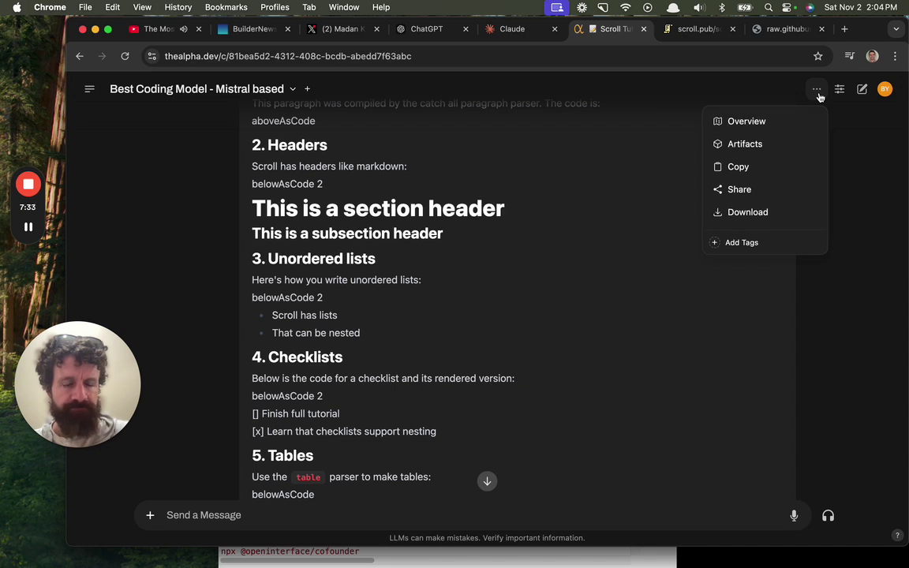
{"action": "left_click", "coordinate": [293, 90]}
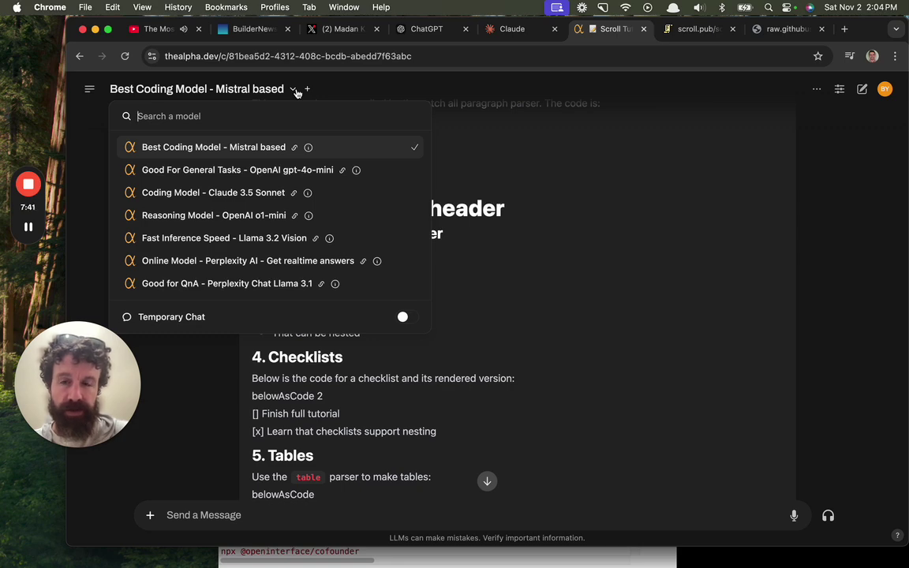
{"action": "left_click", "coordinate": [292, 91]}
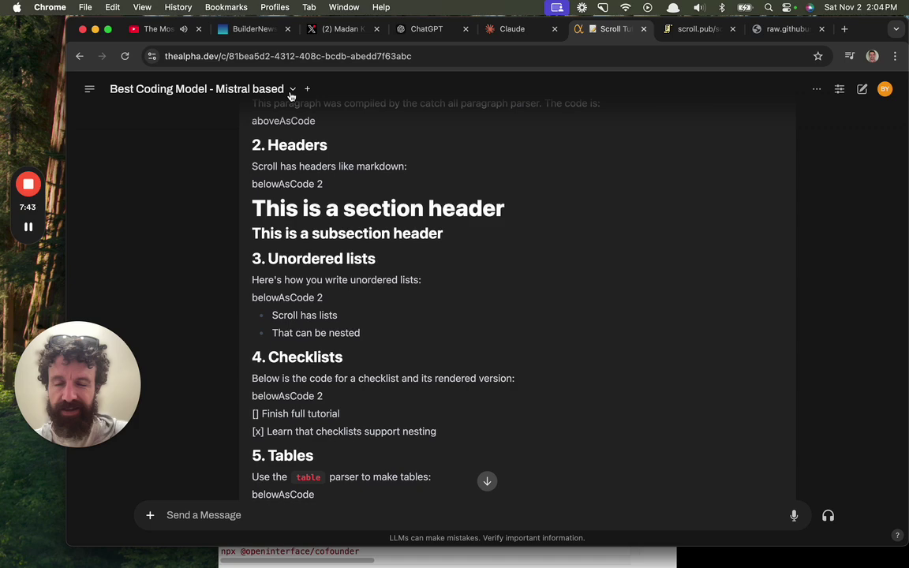
{"action": "left_click", "coordinate": [277, 93]}
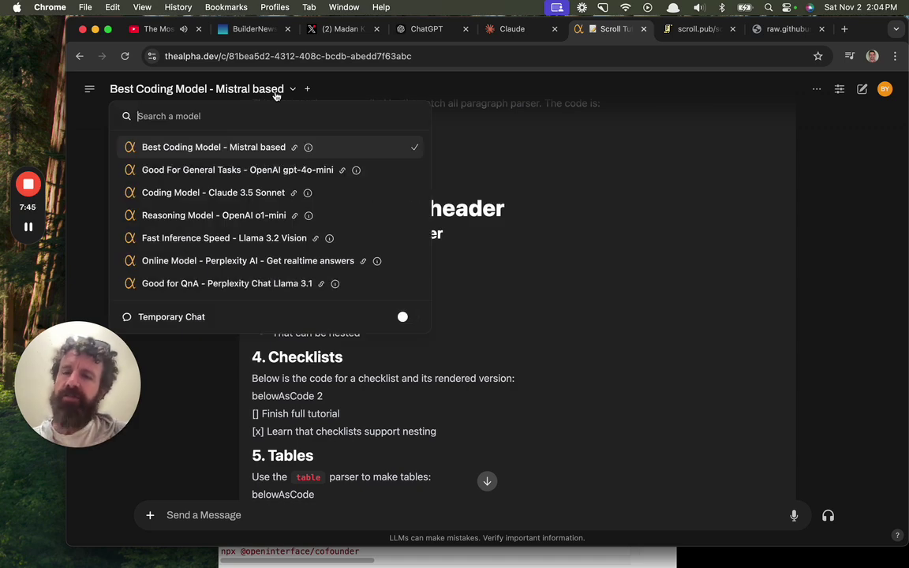
{"action": "left_click", "coordinate": [273, 95]}
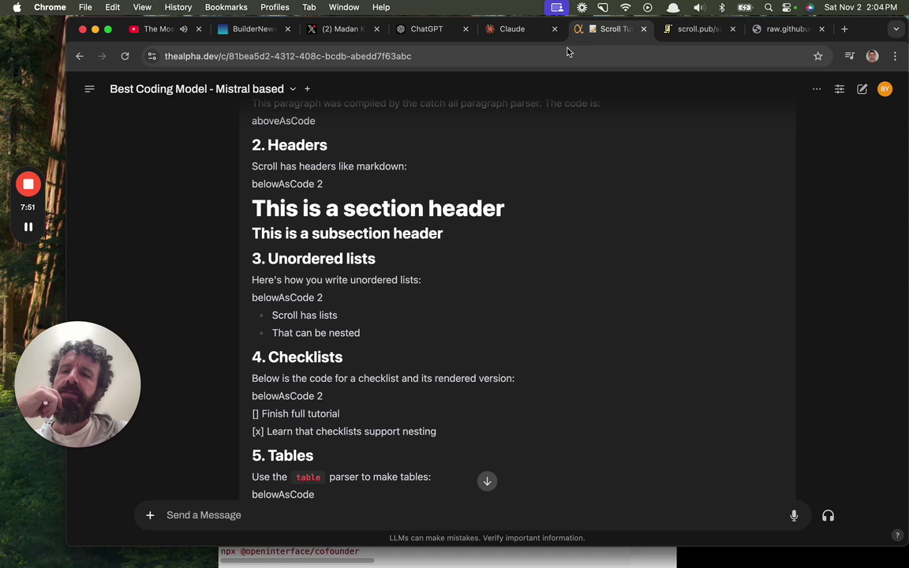
Reopen the chat history sidebar and go to the Community page.
{"action": "left_click", "coordinate": [89, 89]}
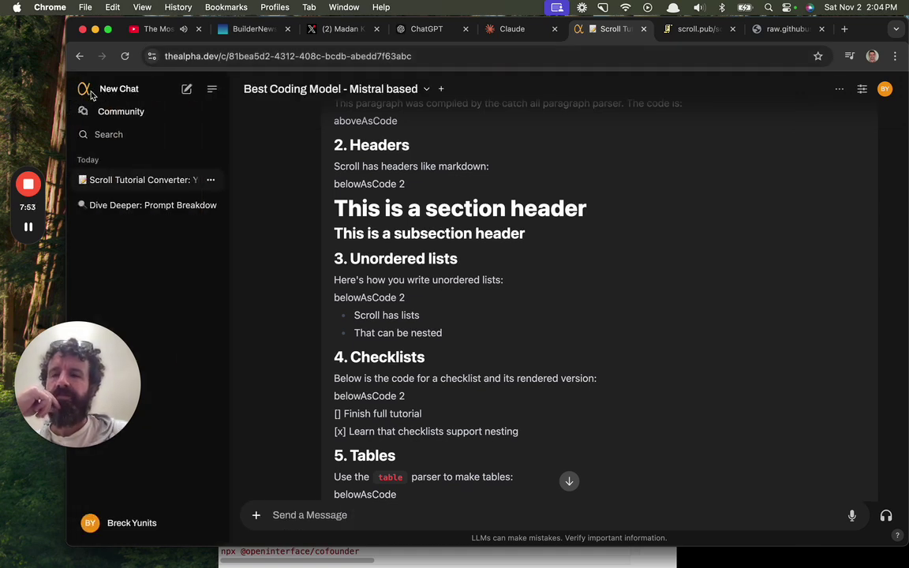
{"action": "left_click", "coordinate": [132, 112]}
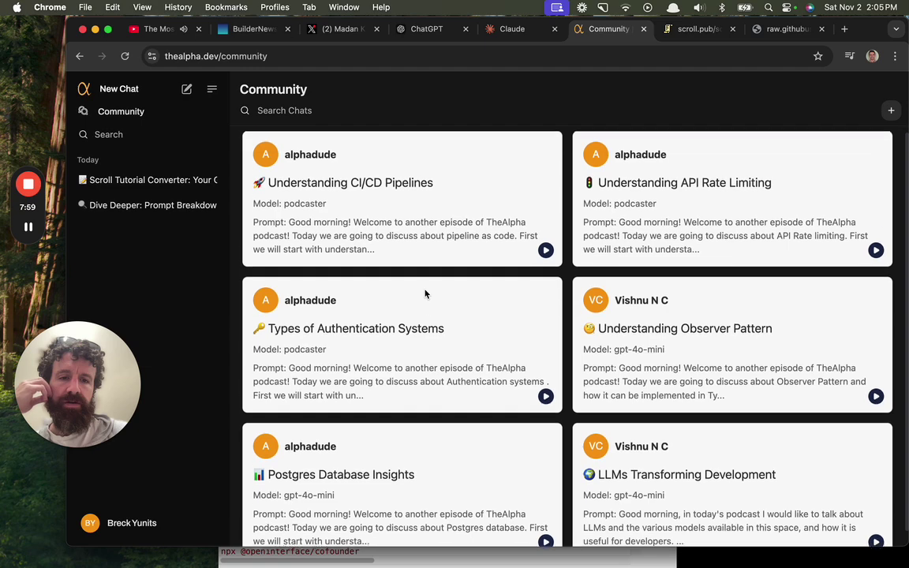
{"action": "scroll", "coordinate": [426, 294], "scroll_direction": "down", "scroll_amount": 1}
{"action": "scroll", "coordinate": [423, 292], "scroll_direction": "up", "scroll_amount": 1}
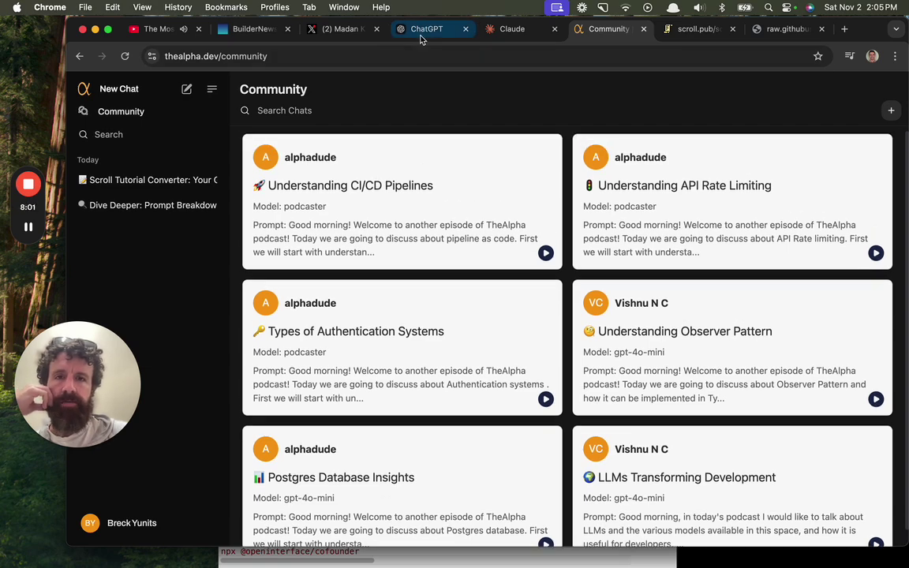
On the X thread, like the thealpha.dev reply and follow the account.
{"action": "left_click", "coordinate": [340, 29]}
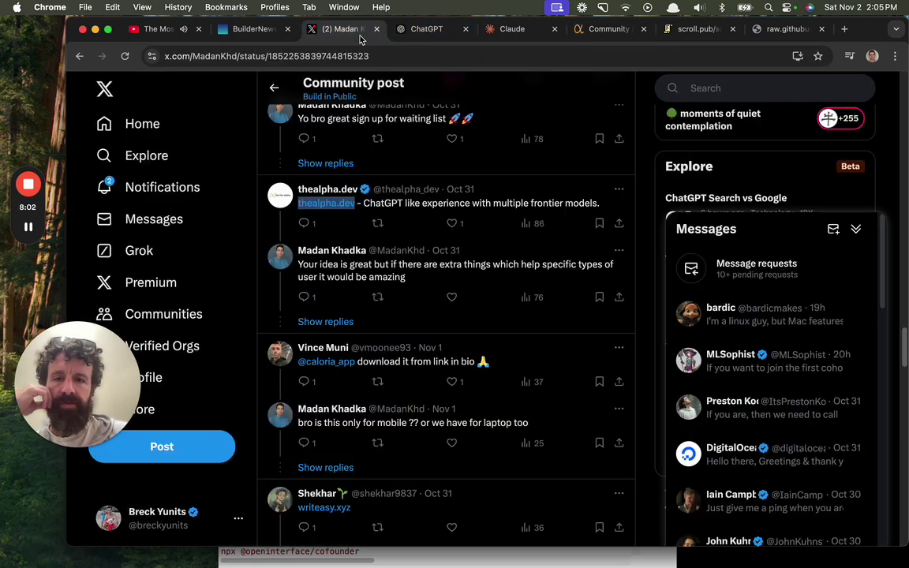
{"action": "left_click", "coordinate": [451, 223]}
{"action": "mouse_move", "coordinate": [315, 197]}
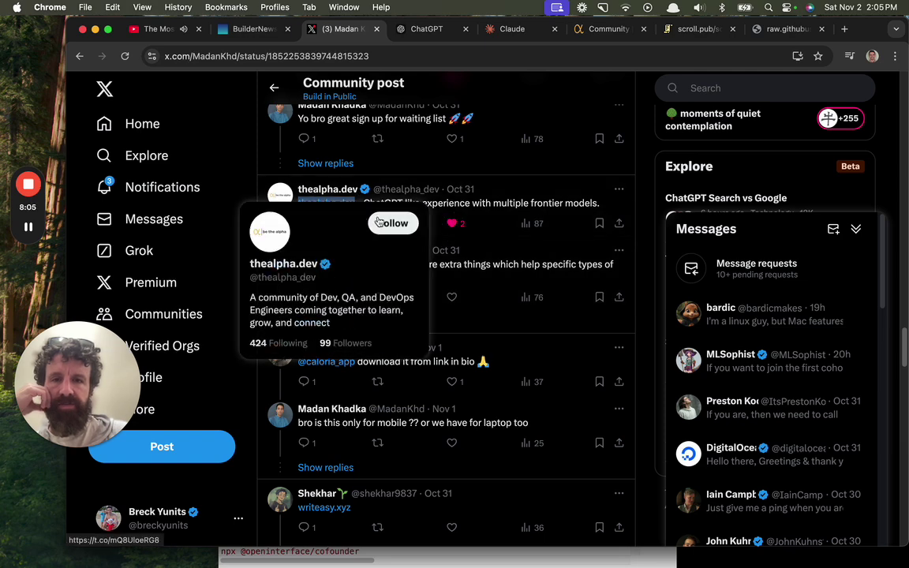
{"action": "left_click", "coordinate": [392, 223]}
{"action": "scroll", "coordinate": [491, 204], "scroll_direction": "down", "scroll_amount": 1}
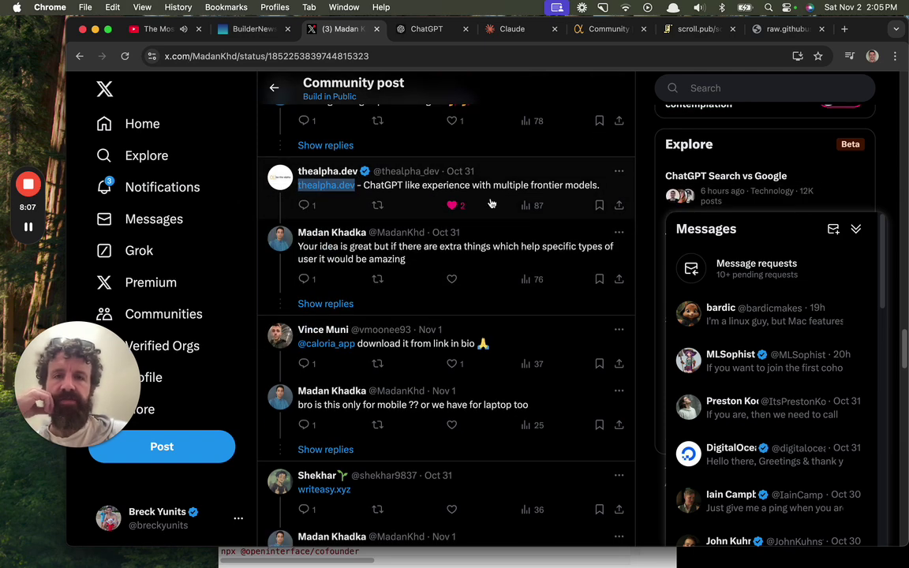